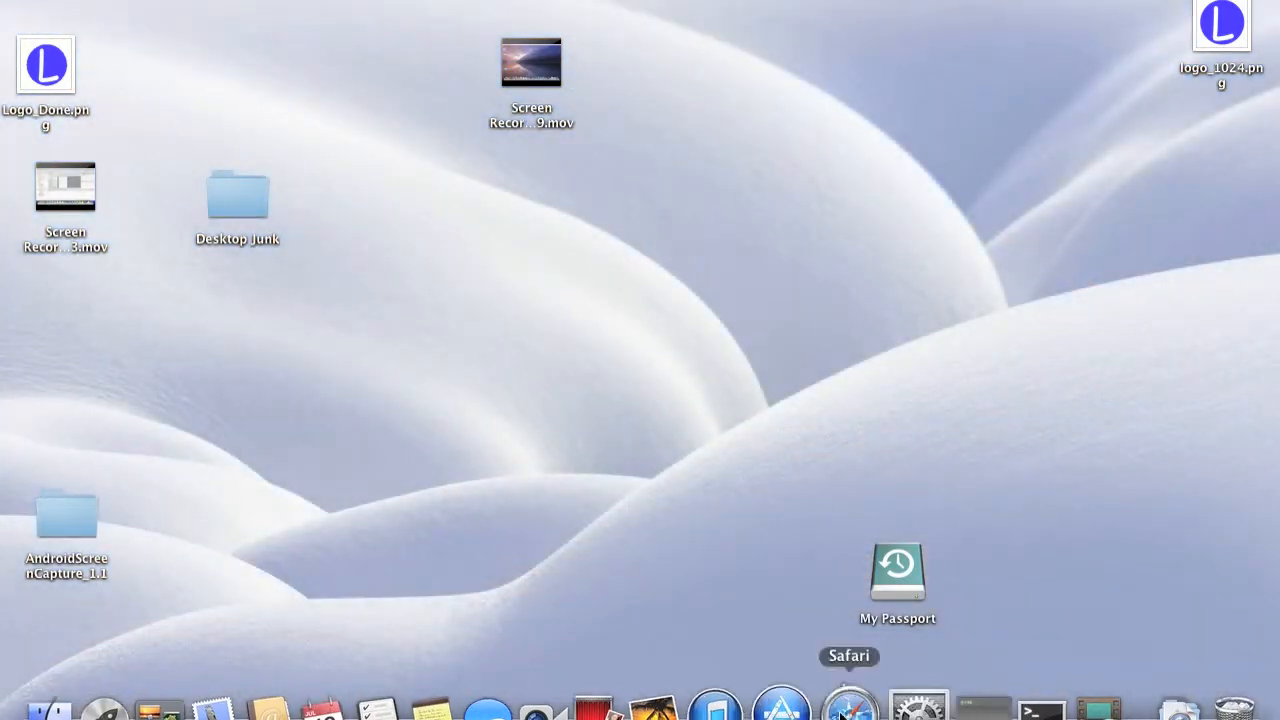
Open Safari and go to developer.android.com.
left_click(846, 668)
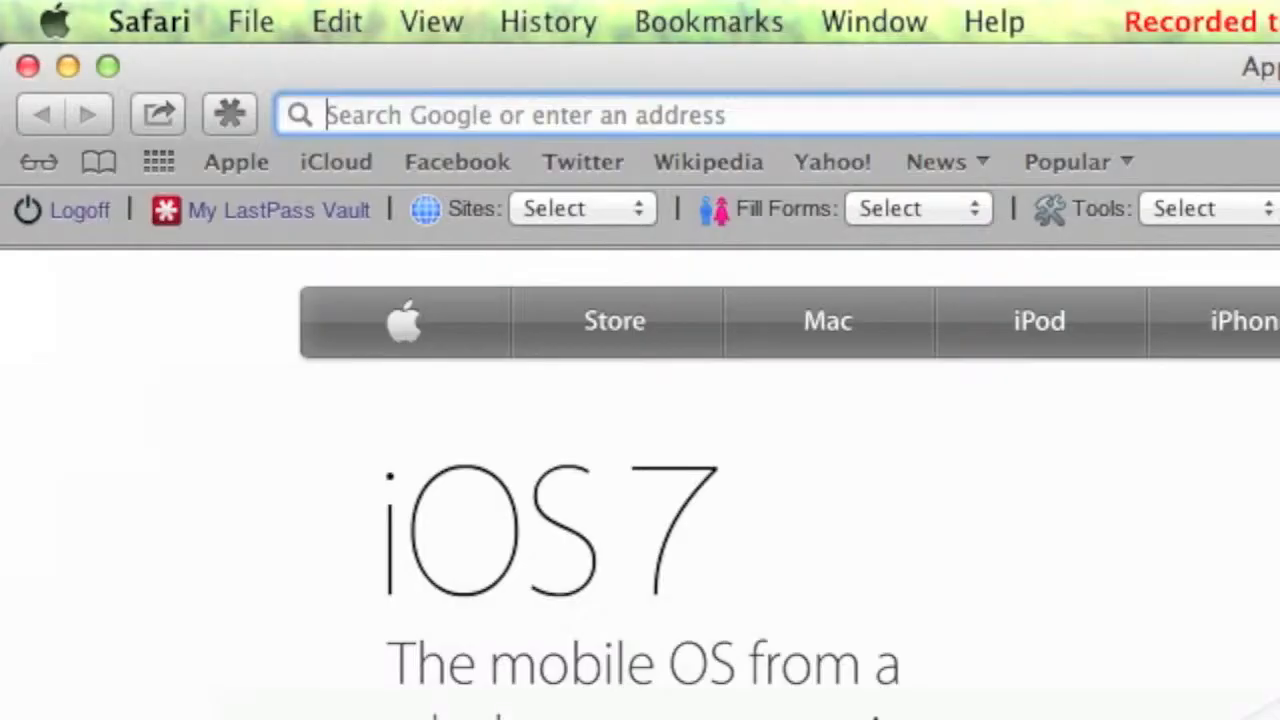
type("develp")
key("BackSpace")
type("oper.andro")
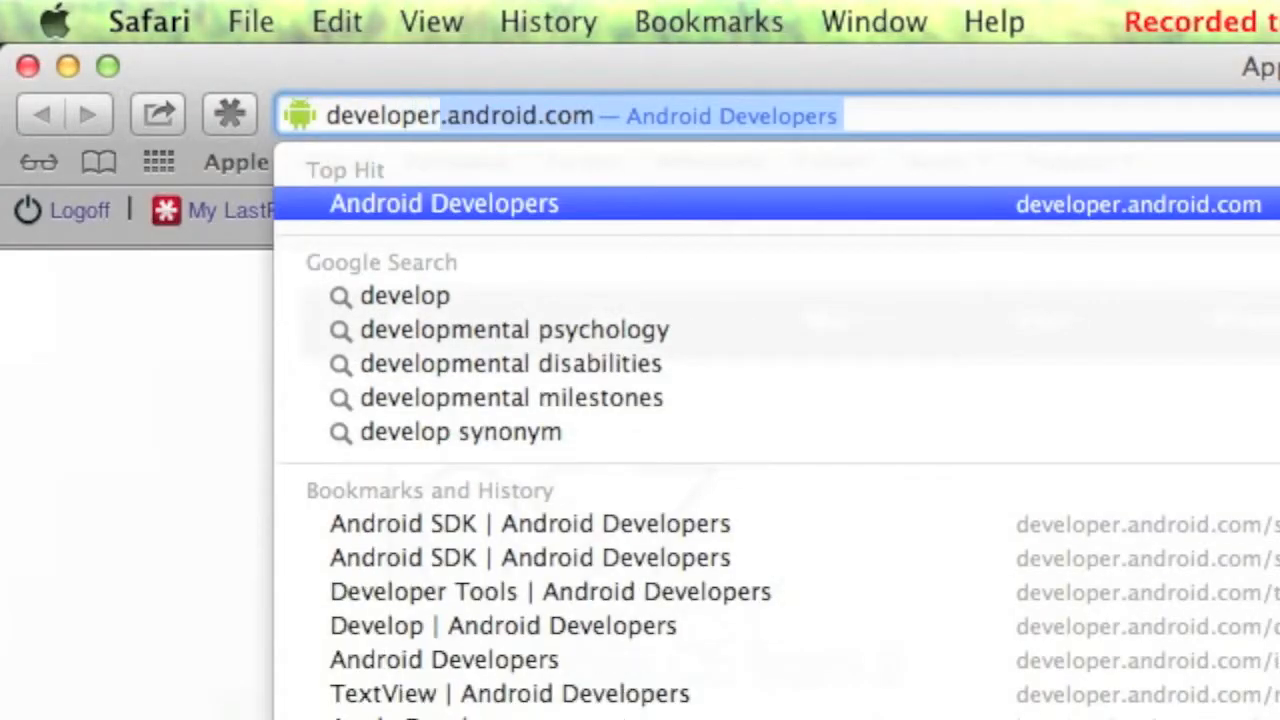
type("id.")
key("Return")
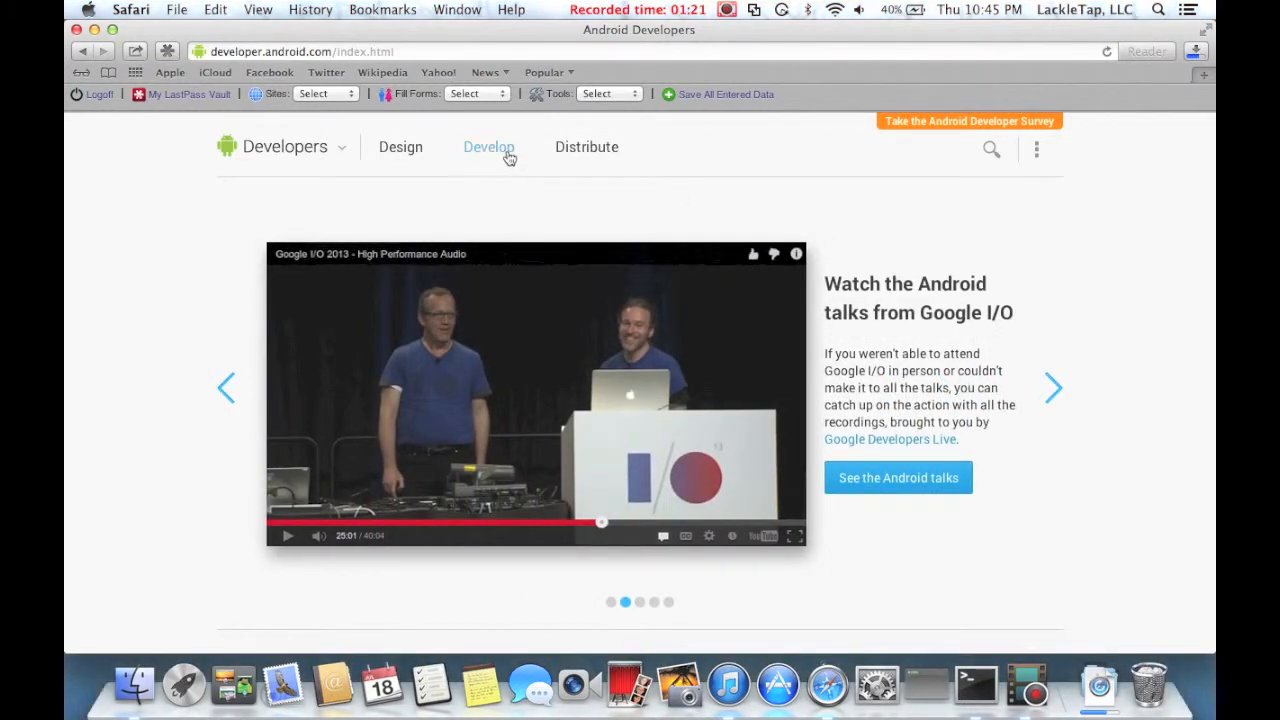
Navigate to the Develop Tools download page and choose Download the SDK for the ADT Bundle for Mac, reviewing the terms.
left_click(509, 152)
left_click(538, 201)
left_click(254, 289)
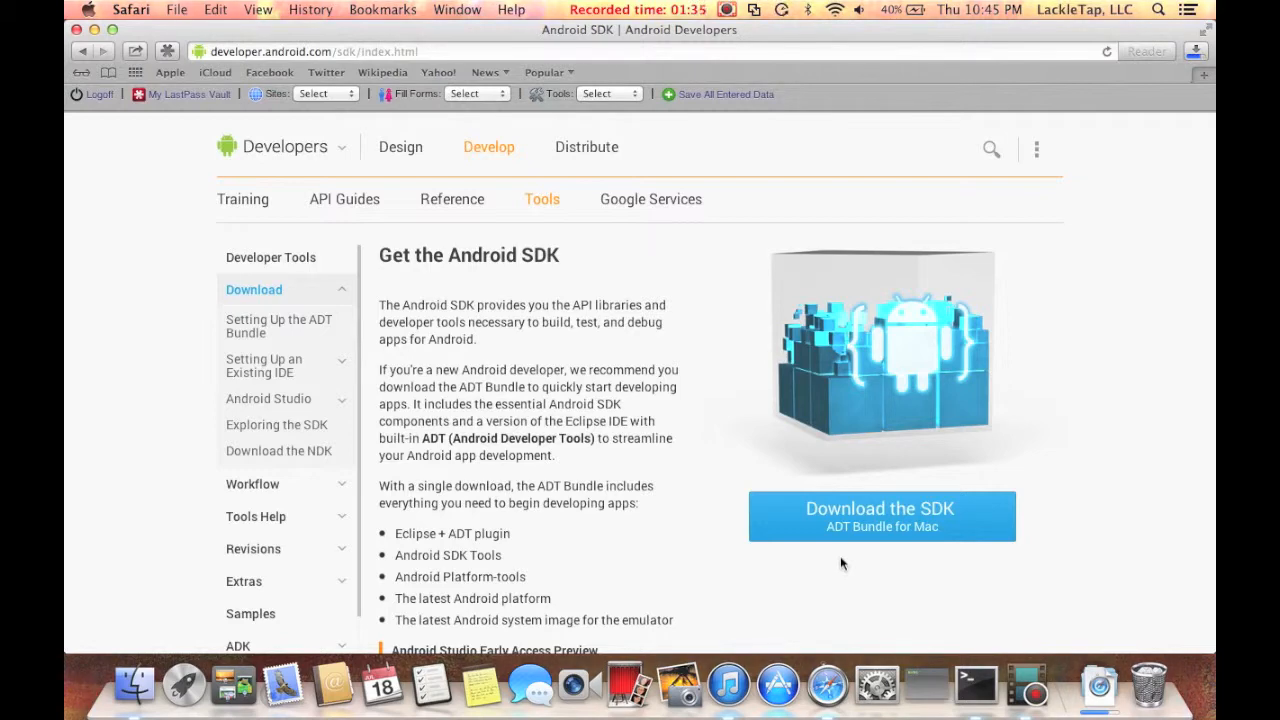
left_click(857, 535)
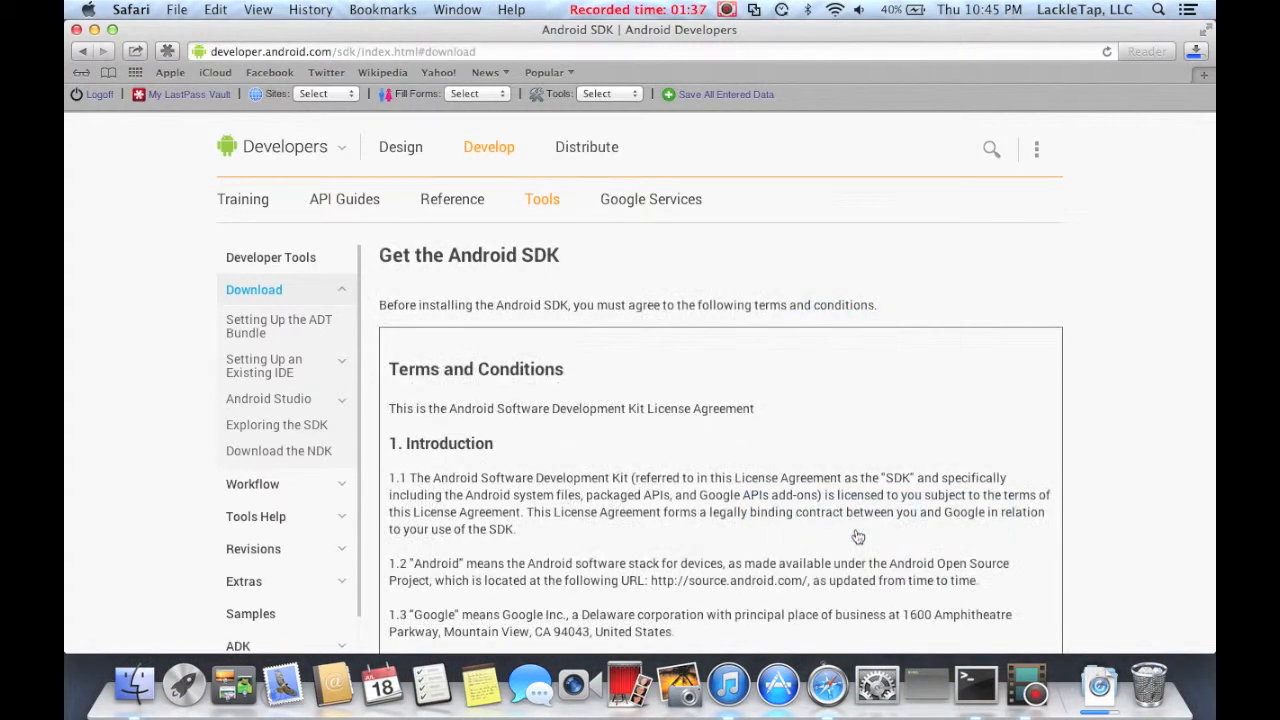
scroll(1150, 573, "down", 3)
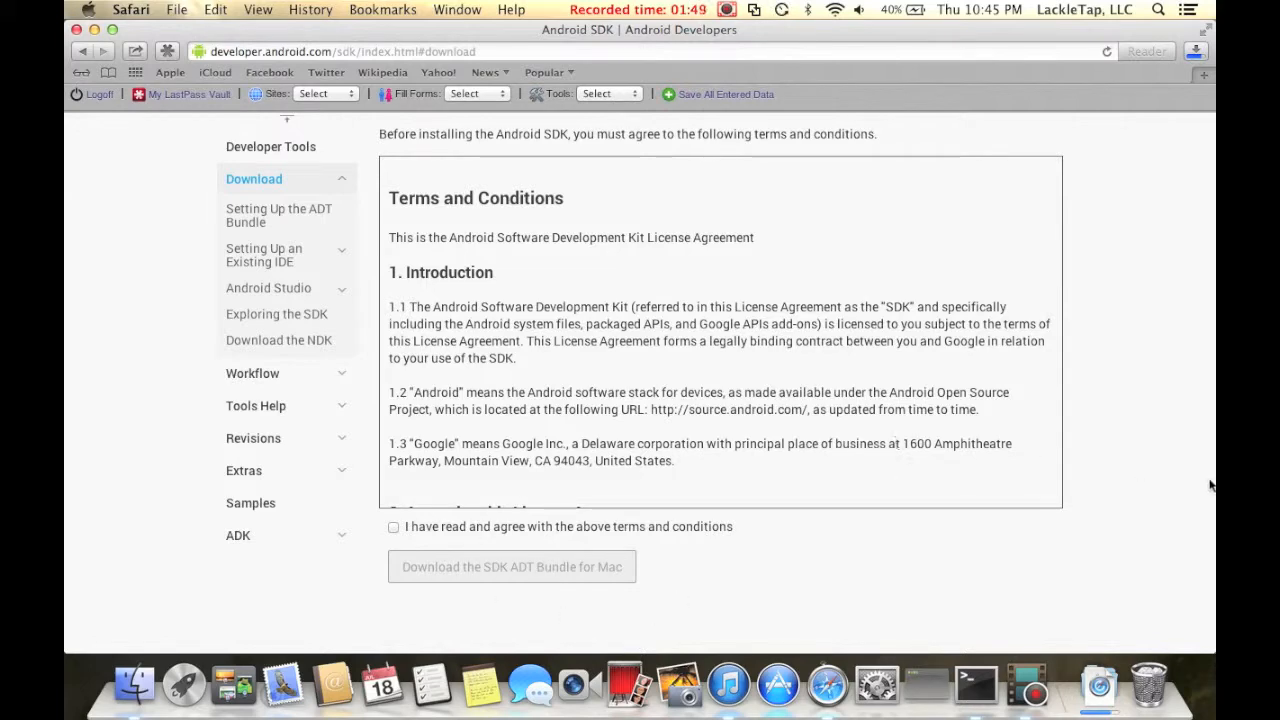
scroll(960, 455, "up", 5)
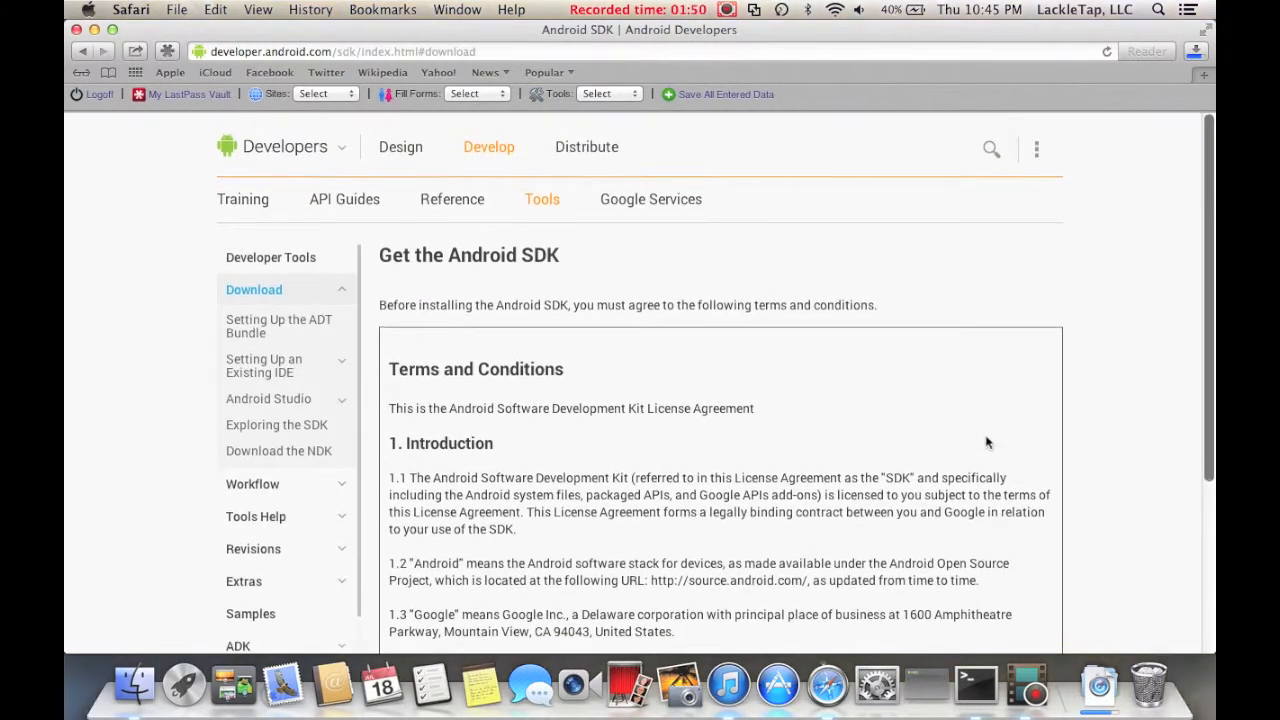
Open a new tab and search Google for Java JDK.
left_click(1204, 75)
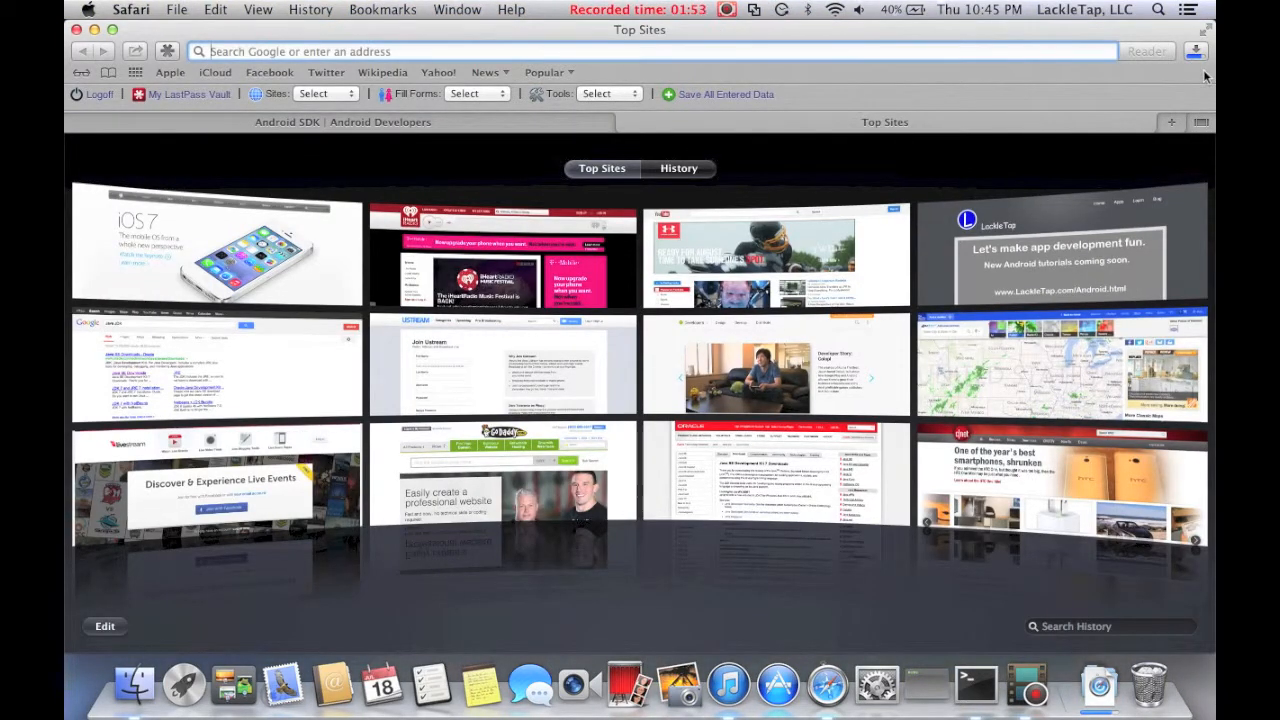
type("Java ")
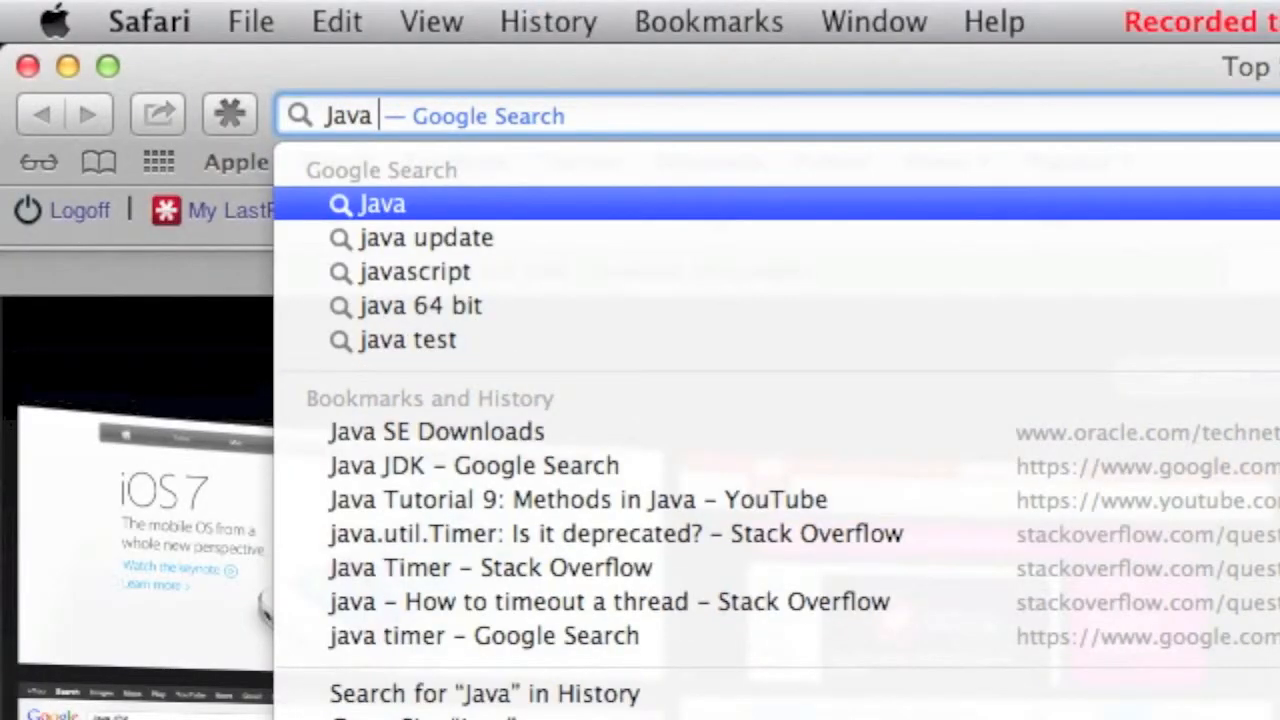
type("JDK")
key("Return")
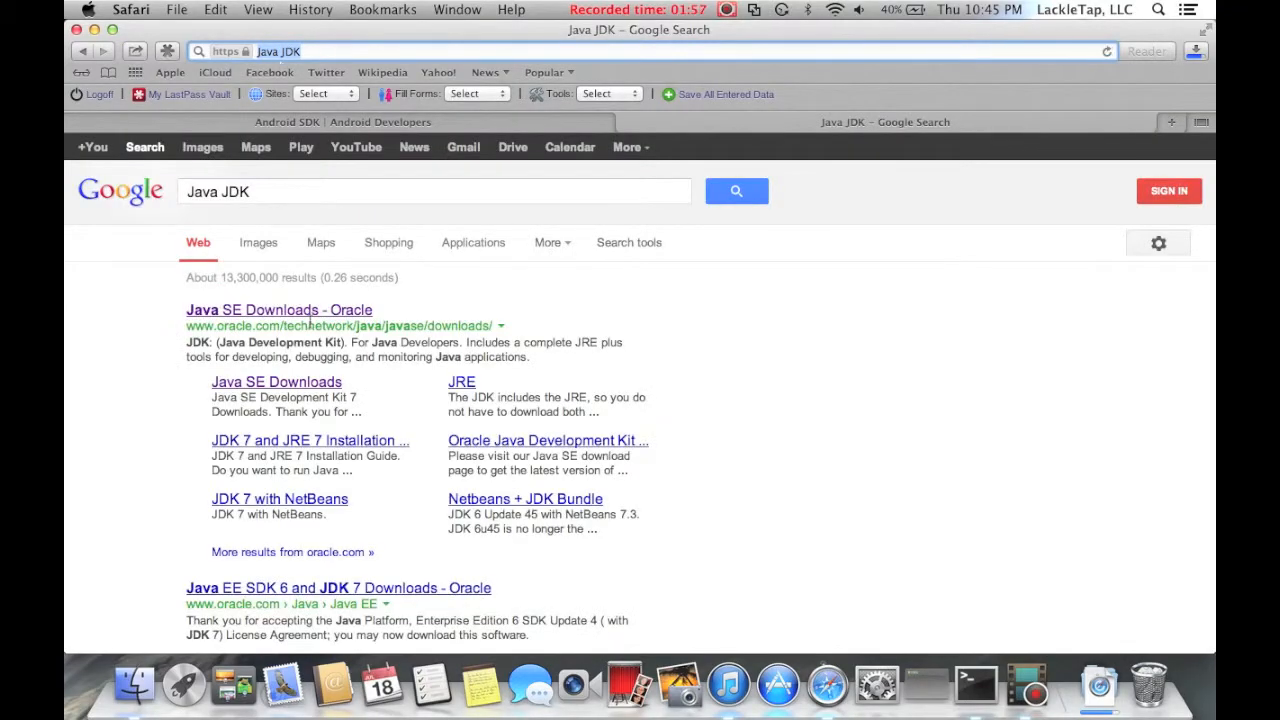
Open Oracle's Java SE Downloads page, go to the JDK 7u25 download list, then close the browser window.
left_click(320, 310)
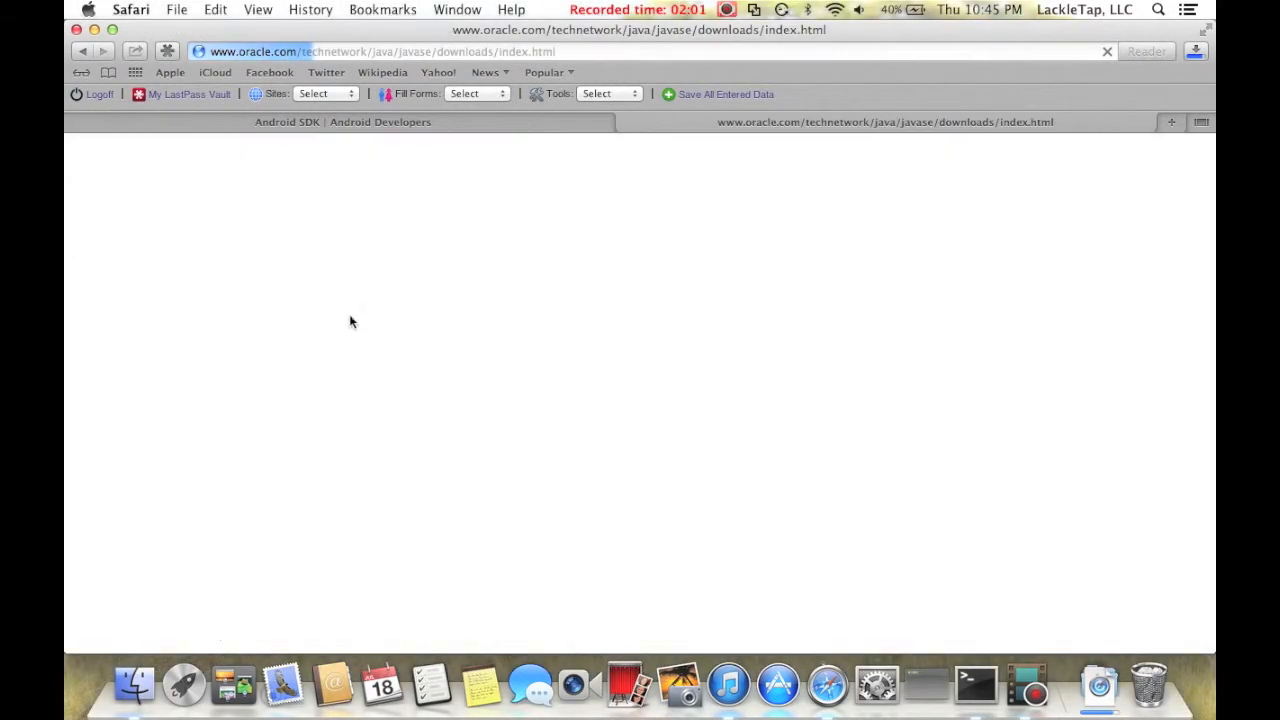
scroll(358, 328, "down", 3)
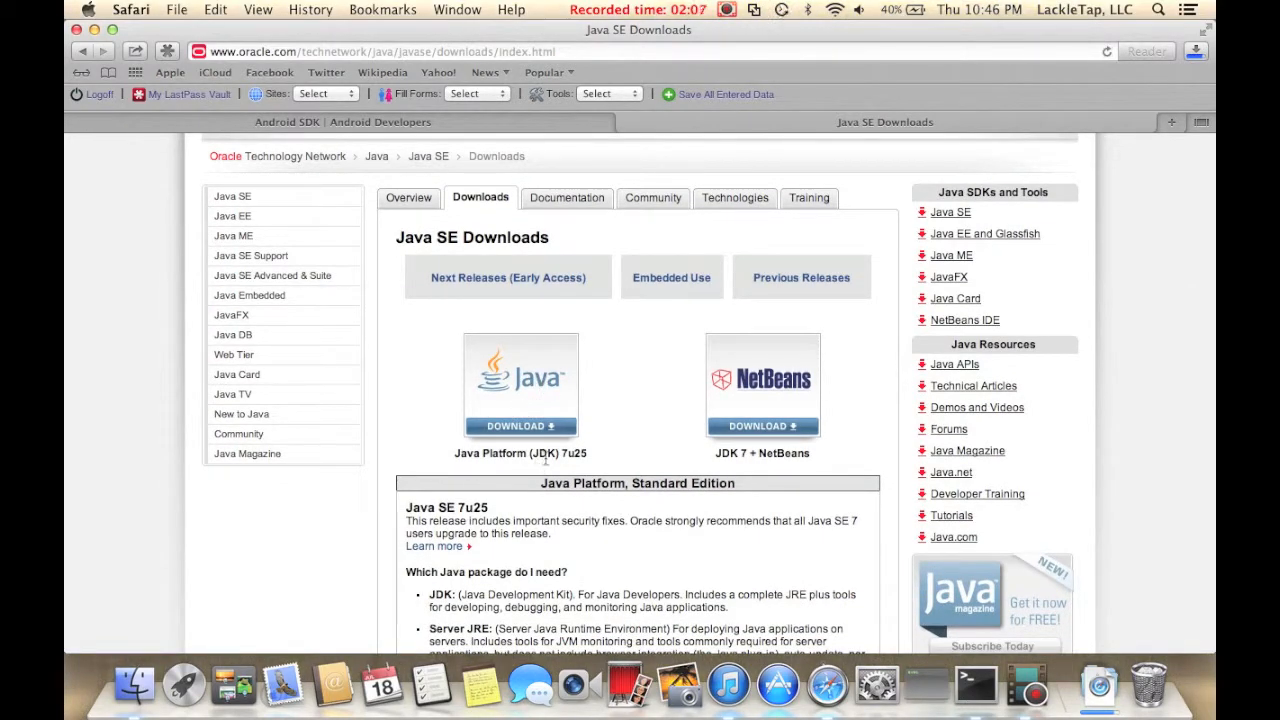
left_click(547, 399)
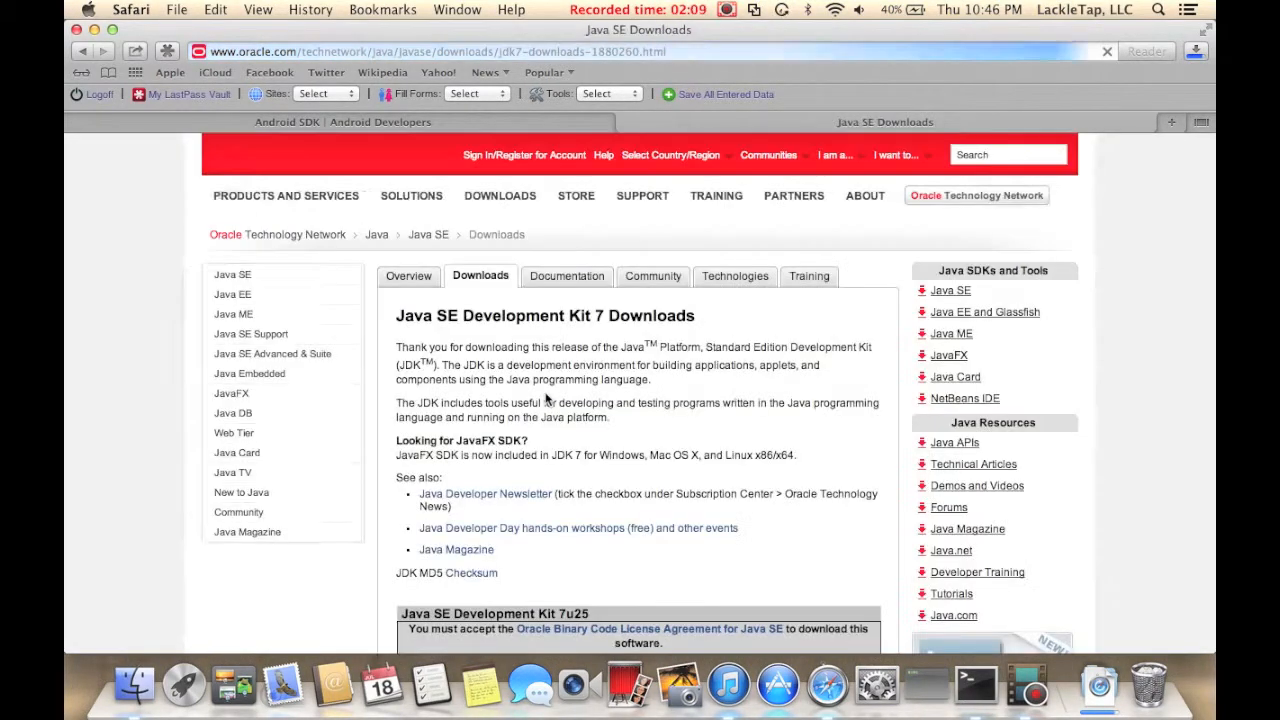
scroll(546, 399, "down", 10)
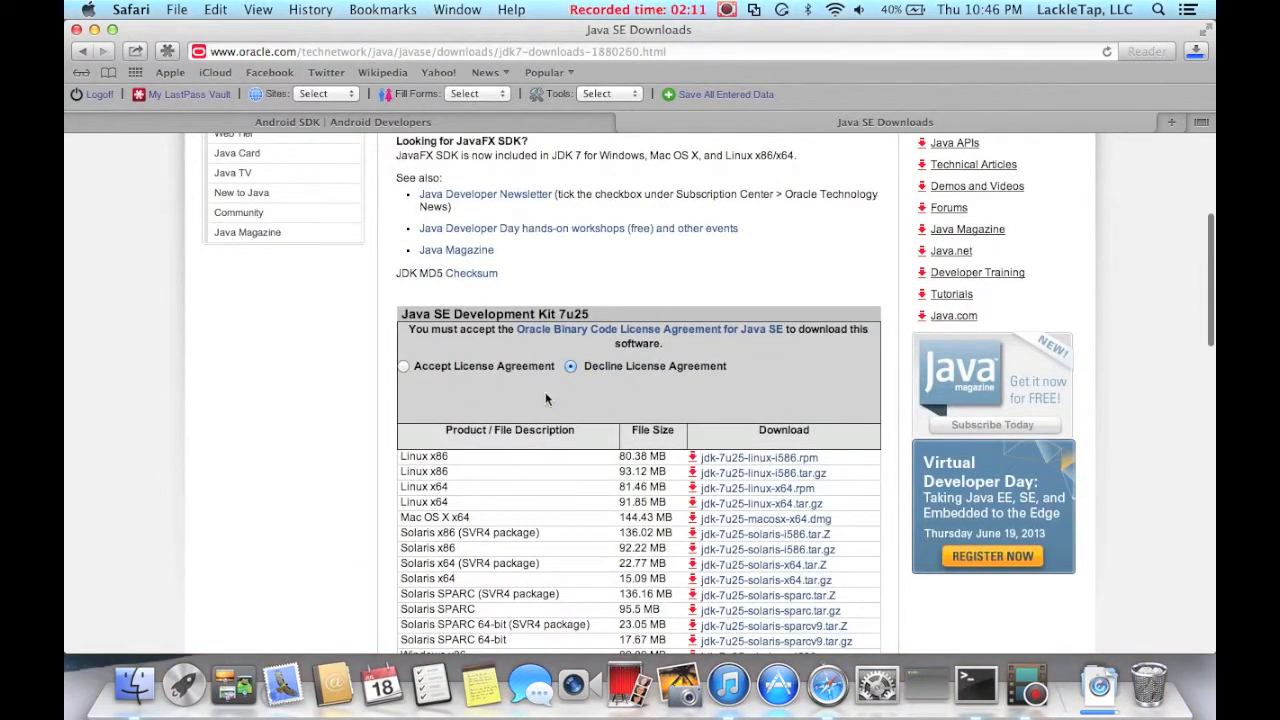
scroll(546, 399, "down", 8)
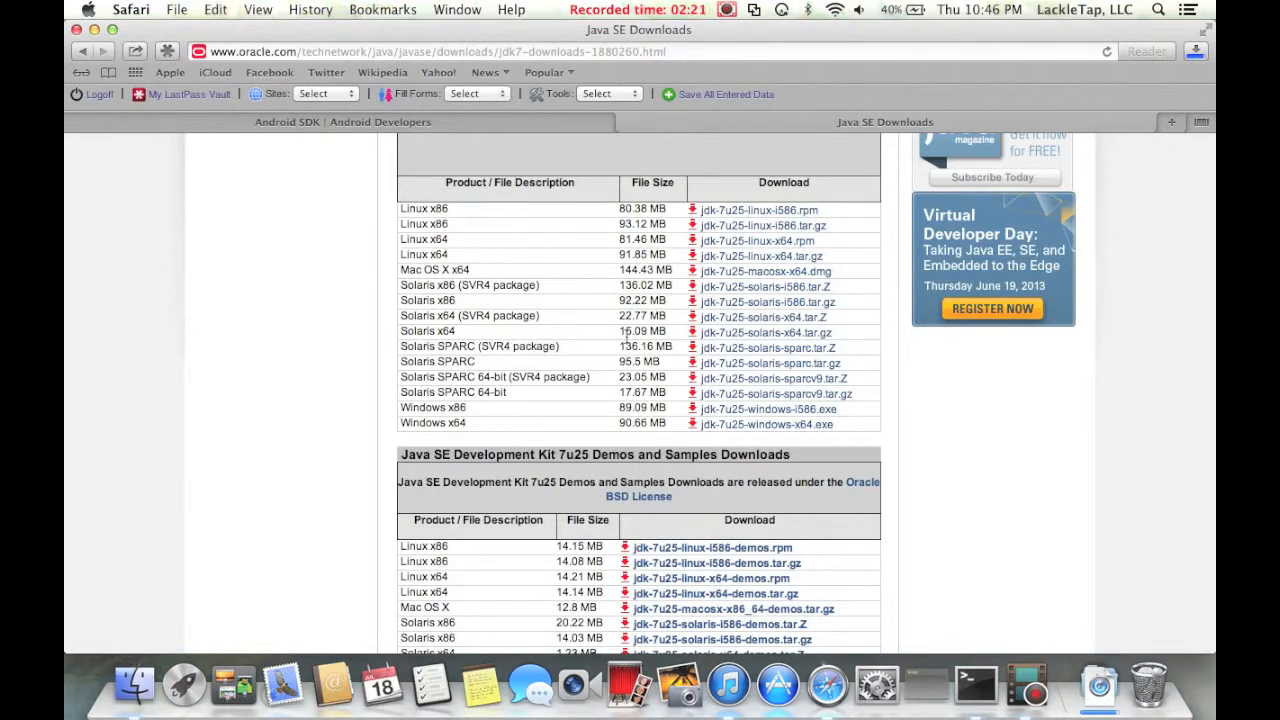
scroll(625, 336, "up", 3)
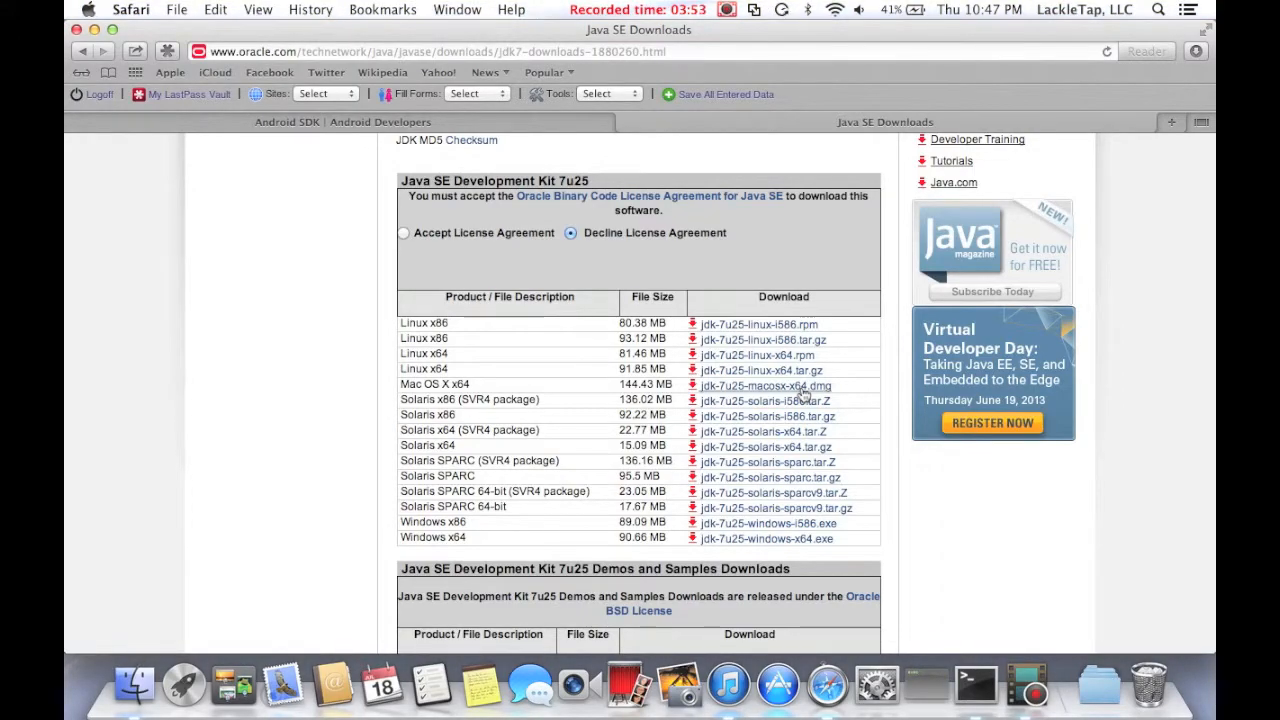
left_click(77, 31)
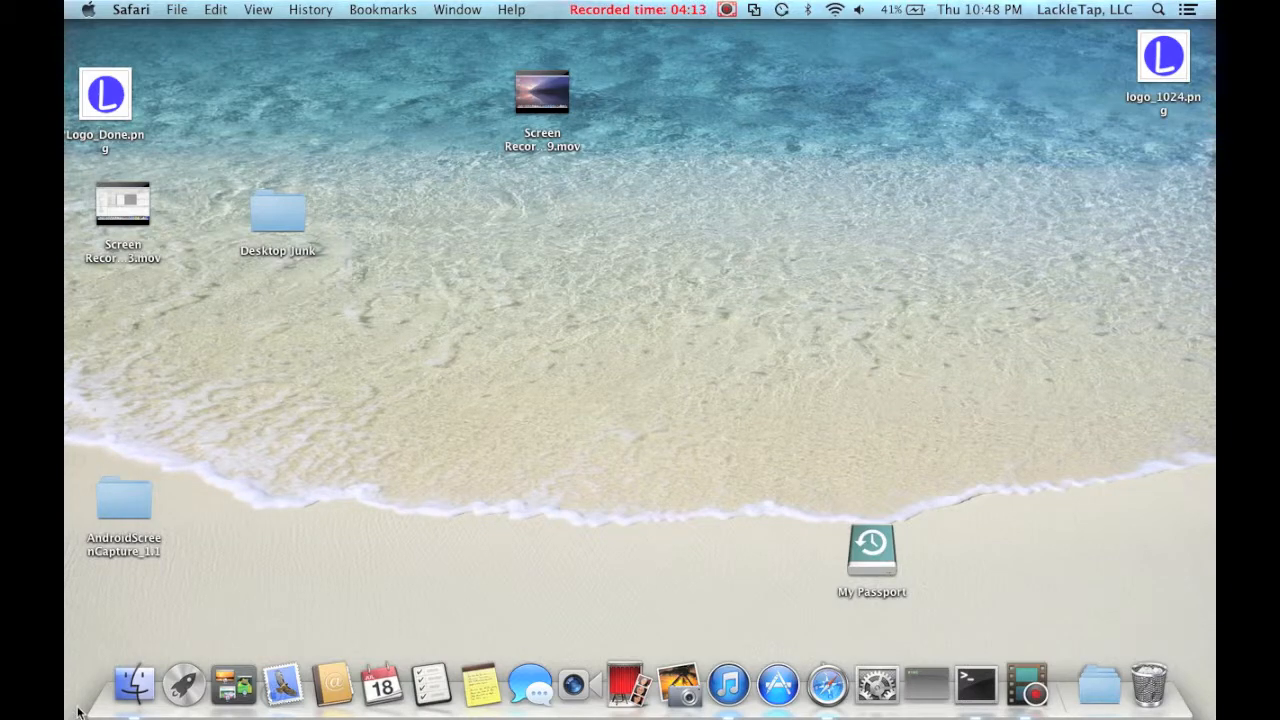
left_click(146, 680)
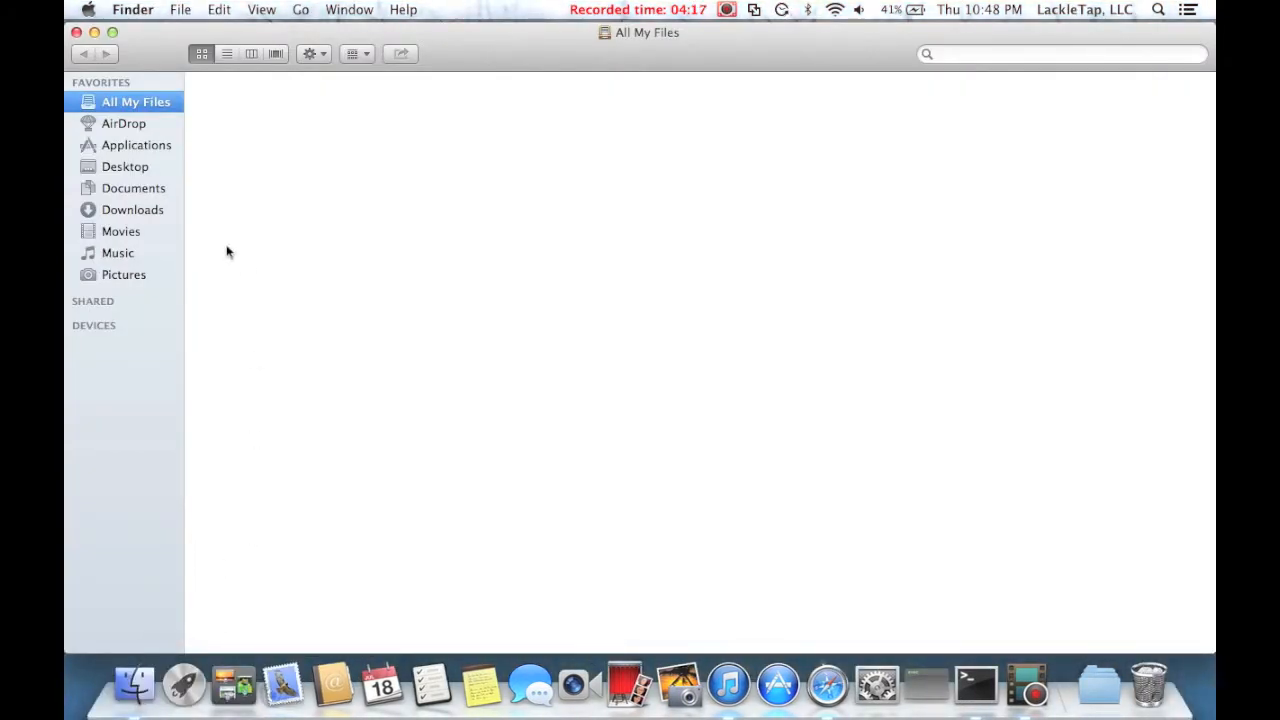
left_click(162, 192)
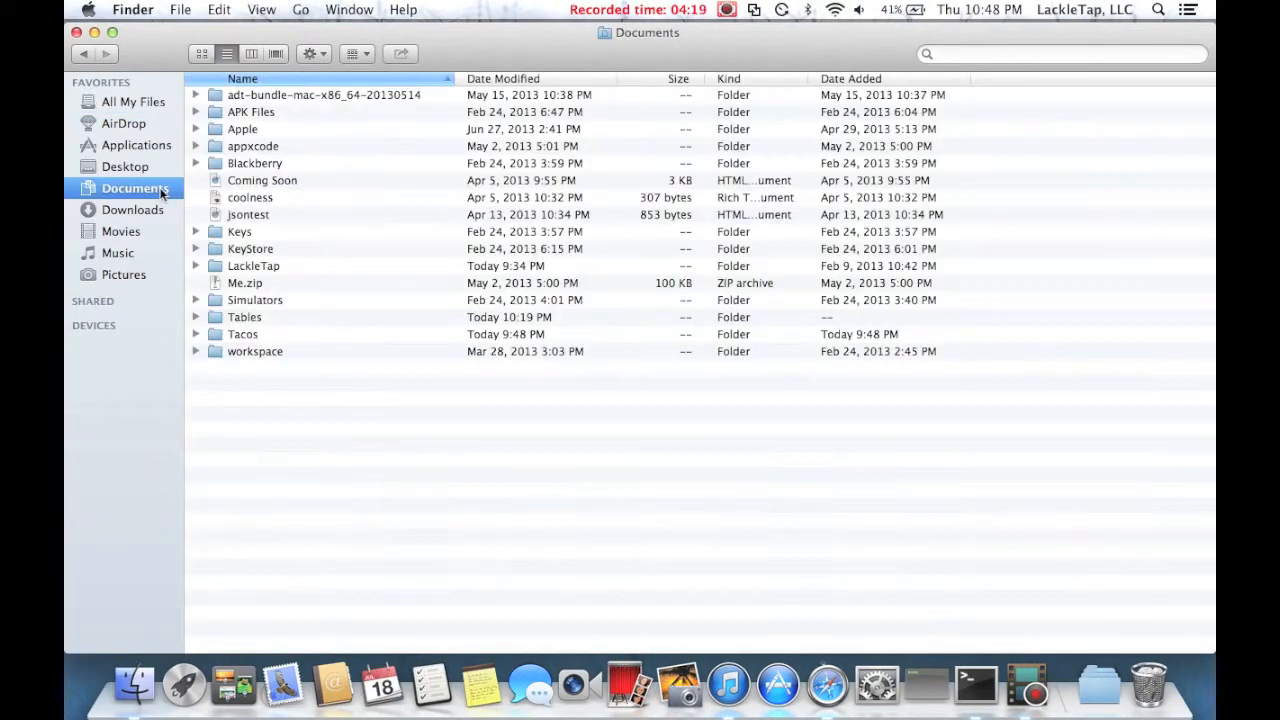
left_click(484, 95)
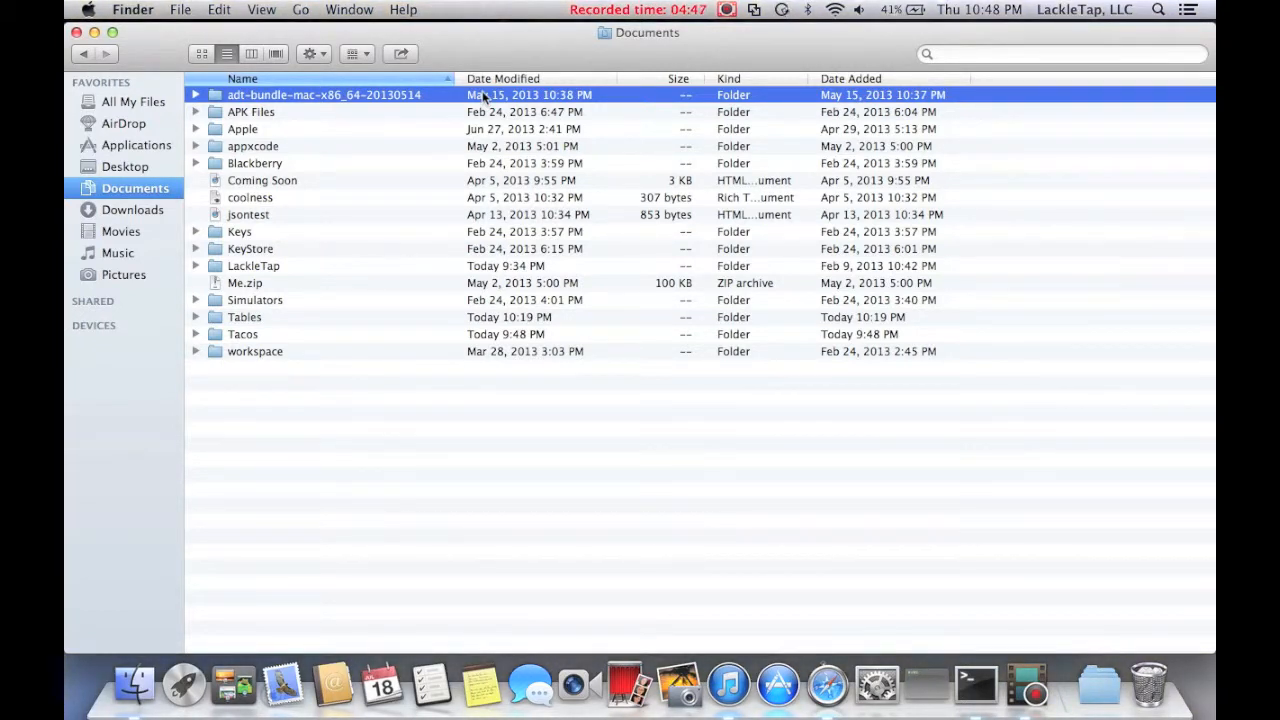
double_click(461, 94)
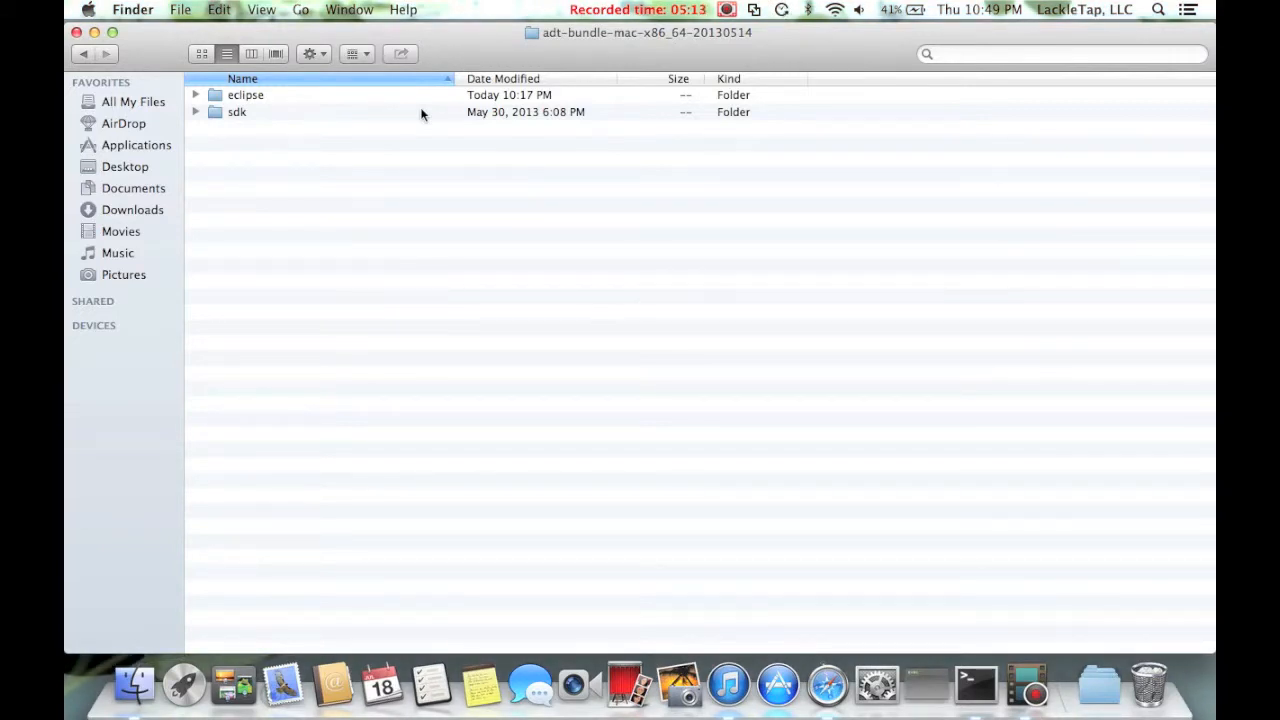
double_click(421, 112)
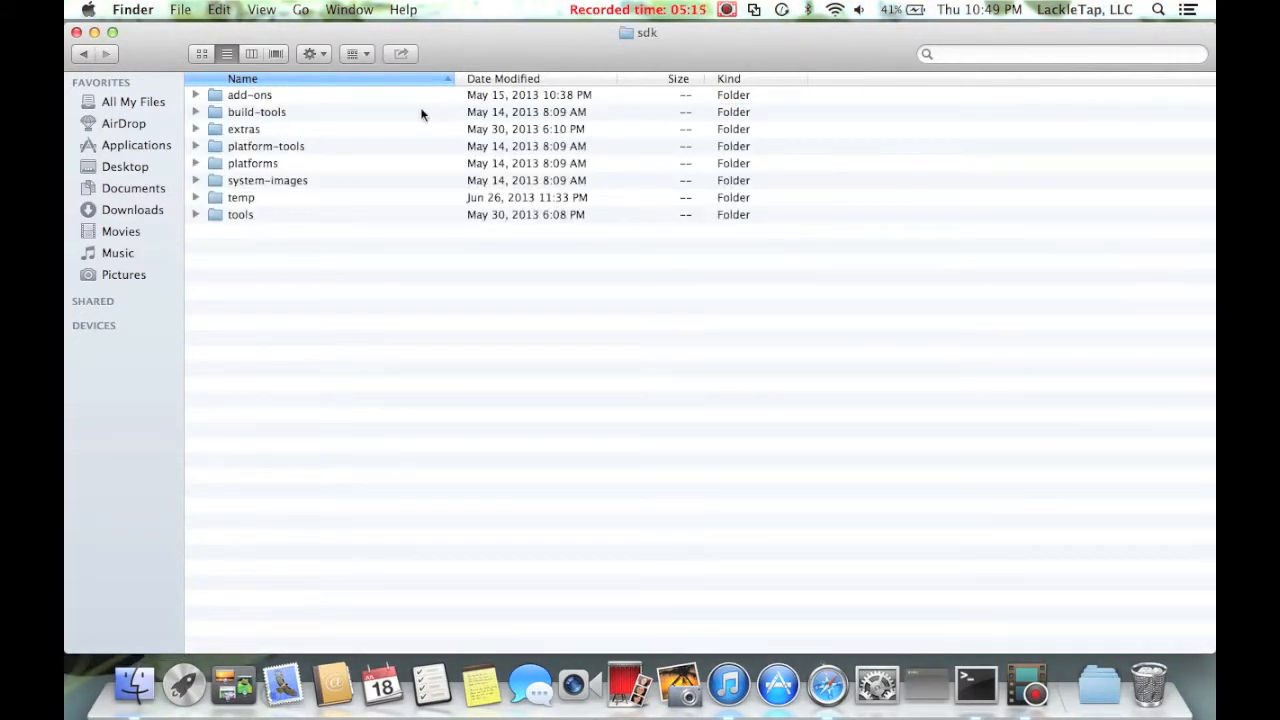
double_click(322, 218)
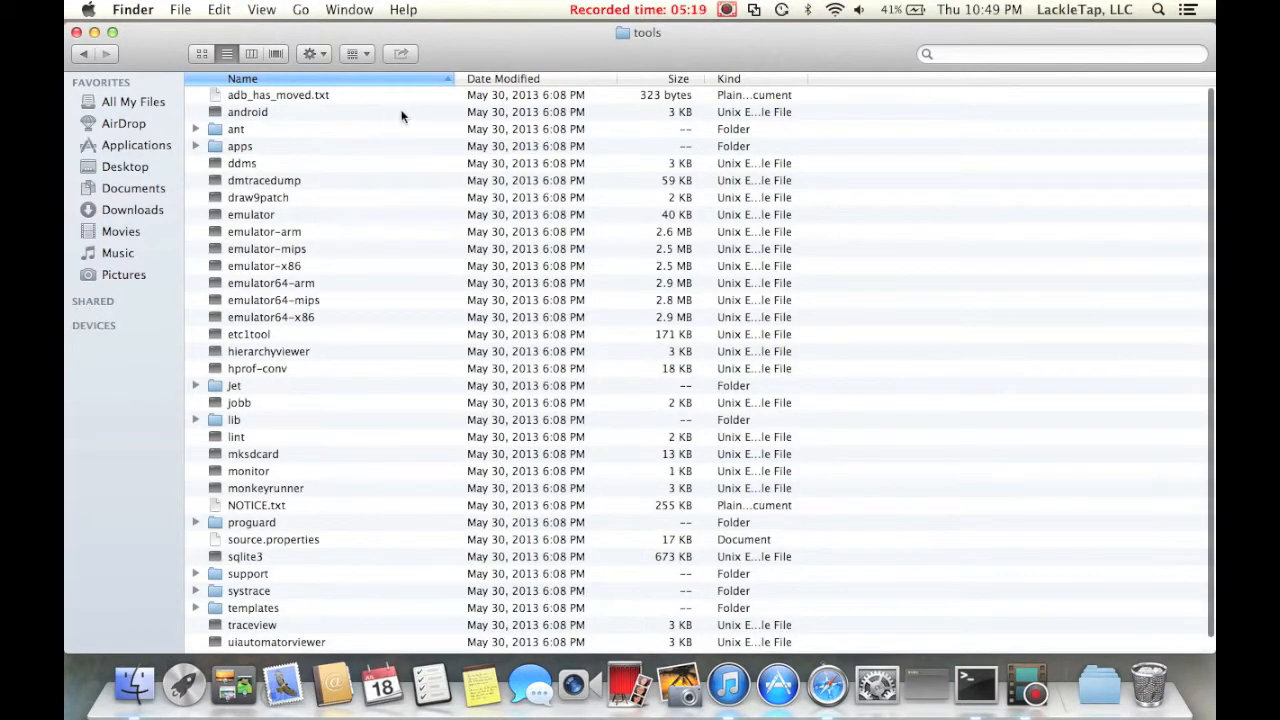
Run the android tool from the tools folder to launch the Android SDK Manager.
left_click(400, 113)
scroll(346, 300, "down", 2)
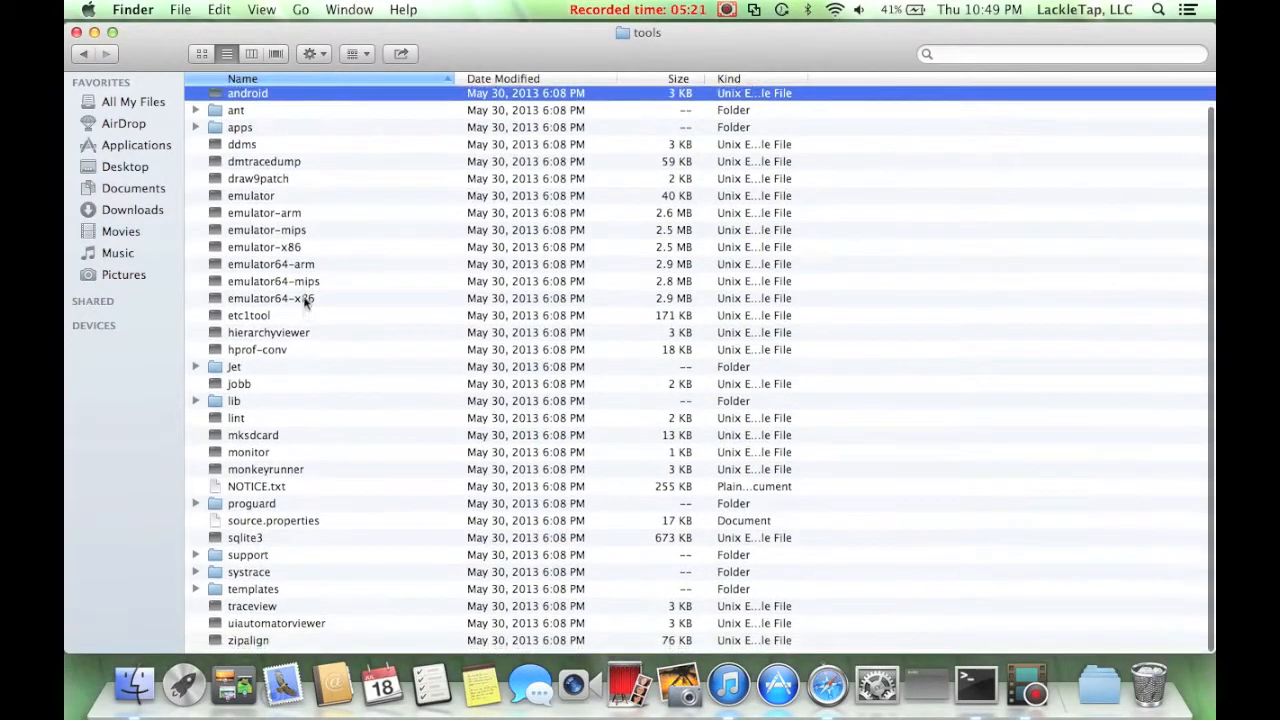
scroll(305, 303, "up", 2)
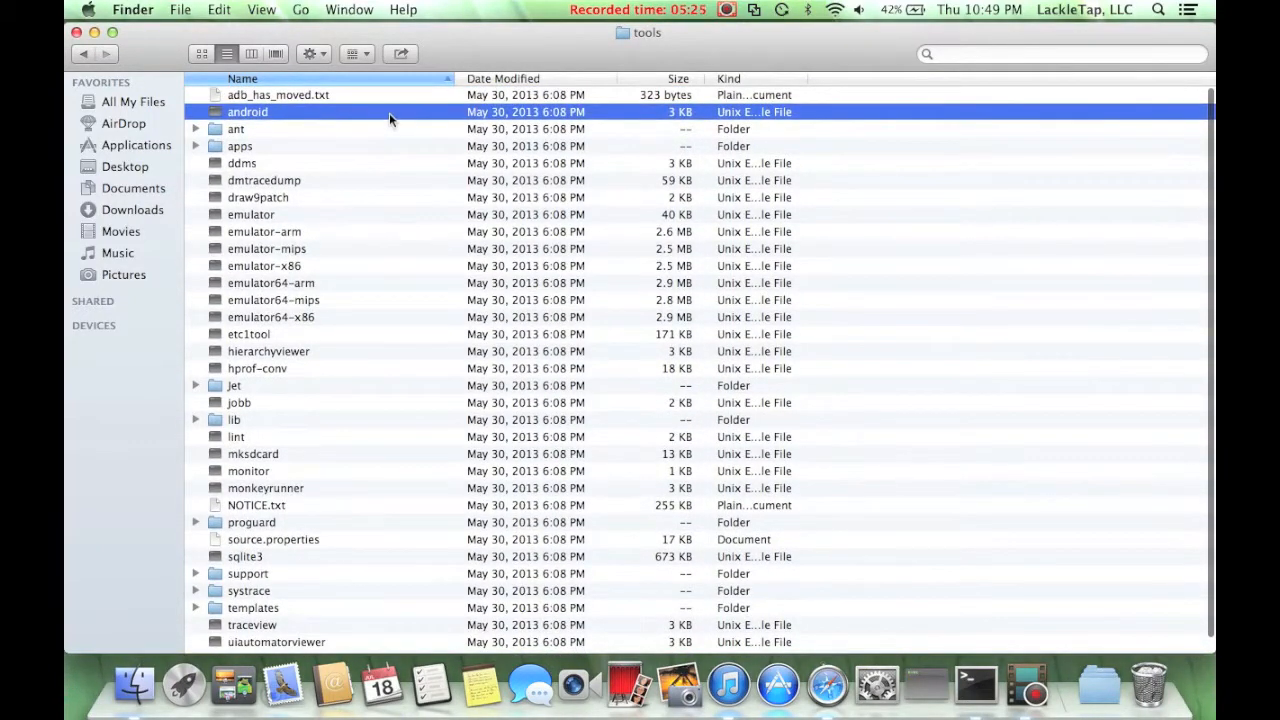
double_click(389, 113)
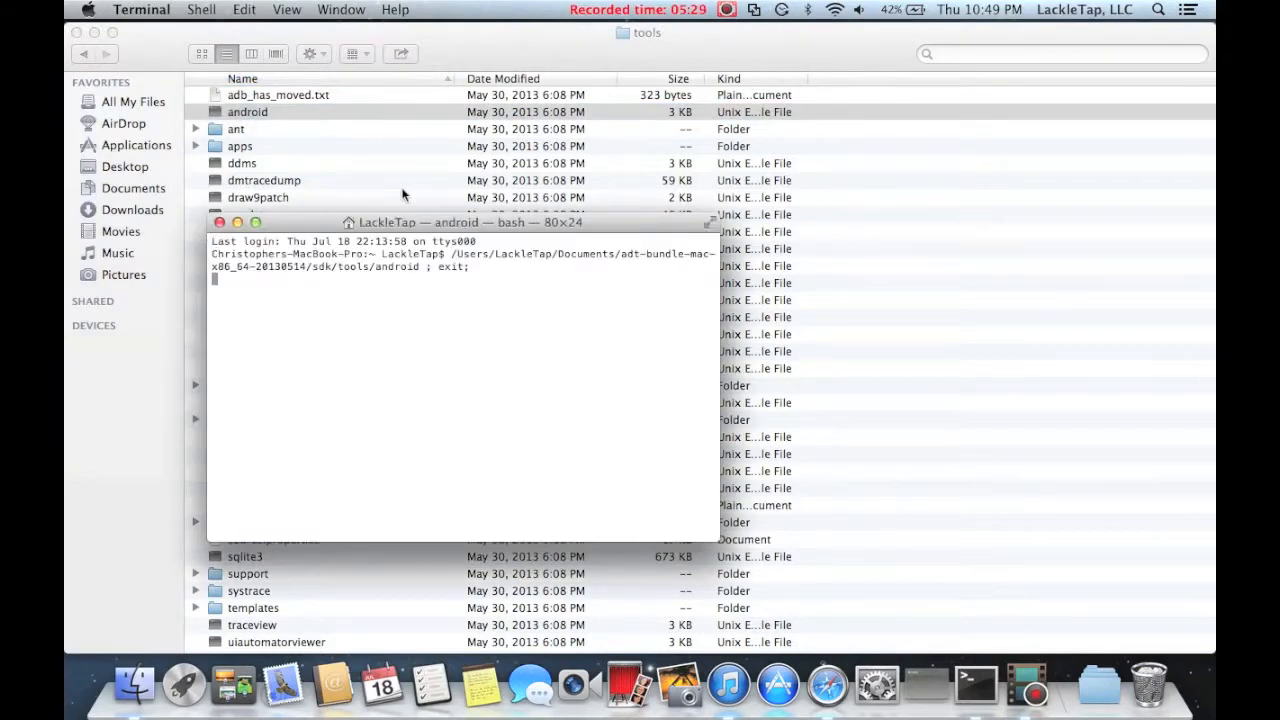
scroll(403, 194, "down", 2)
scroll(403, 194, "up", 2)
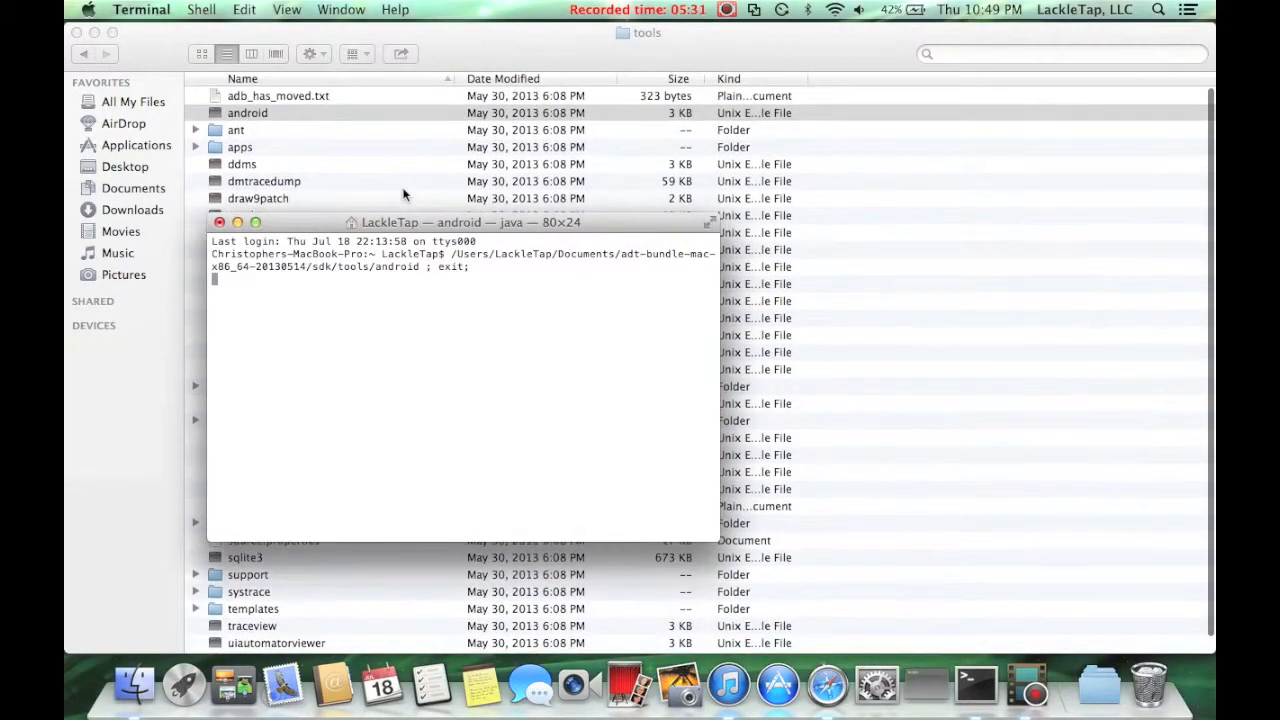
scroll(403, 194, "down", 2)
scroll(403, 194, "up", 3)
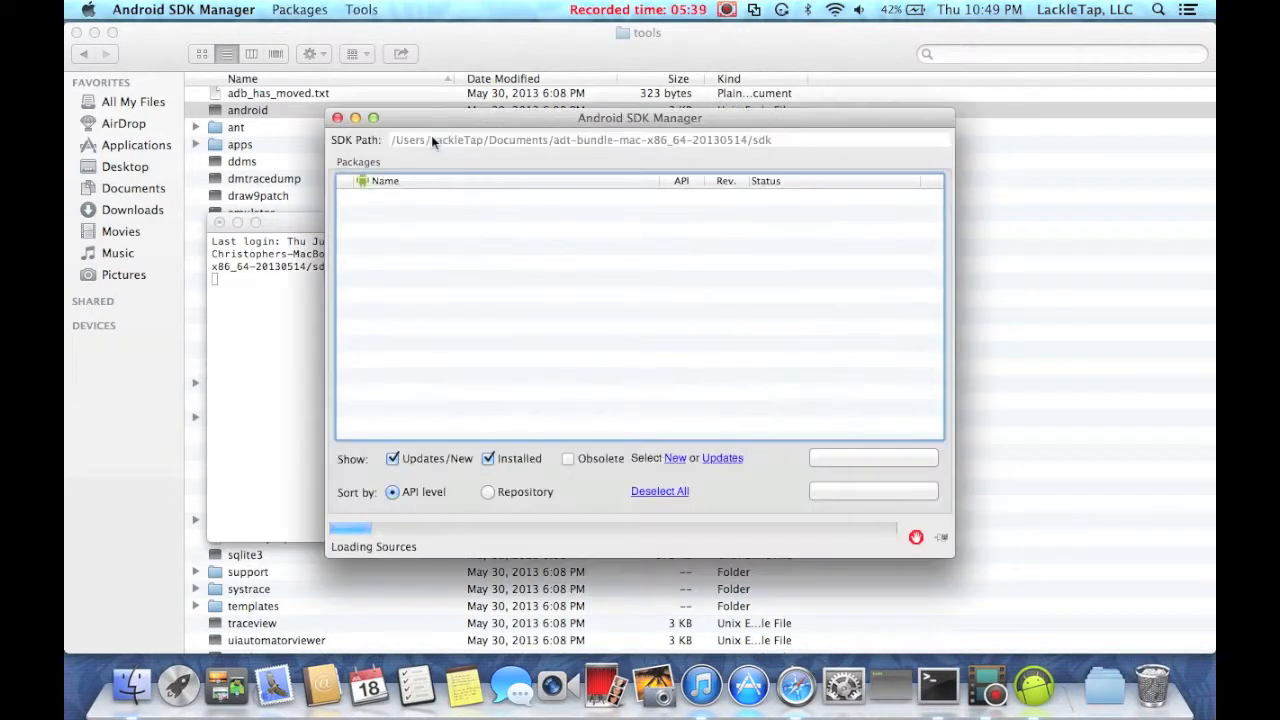
left_click(315, 40)
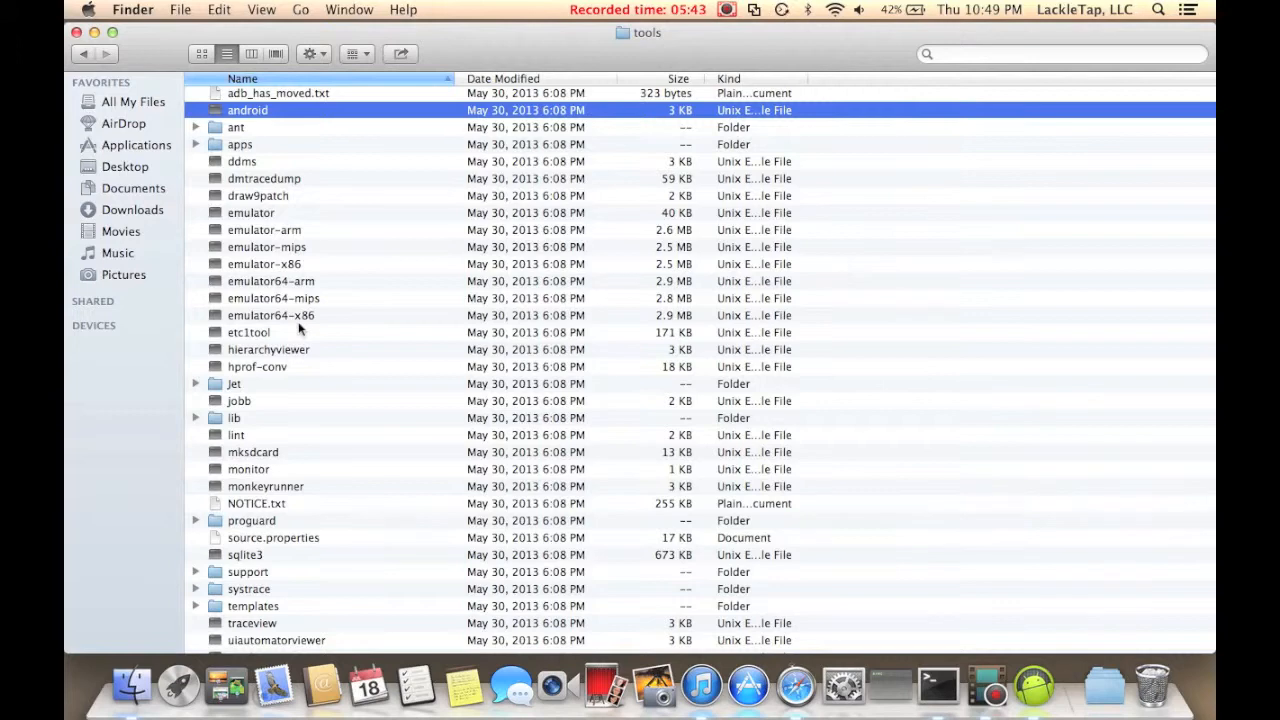
scroll(306, 309, "down", 1)
scroll(330, 255, "up", 1)
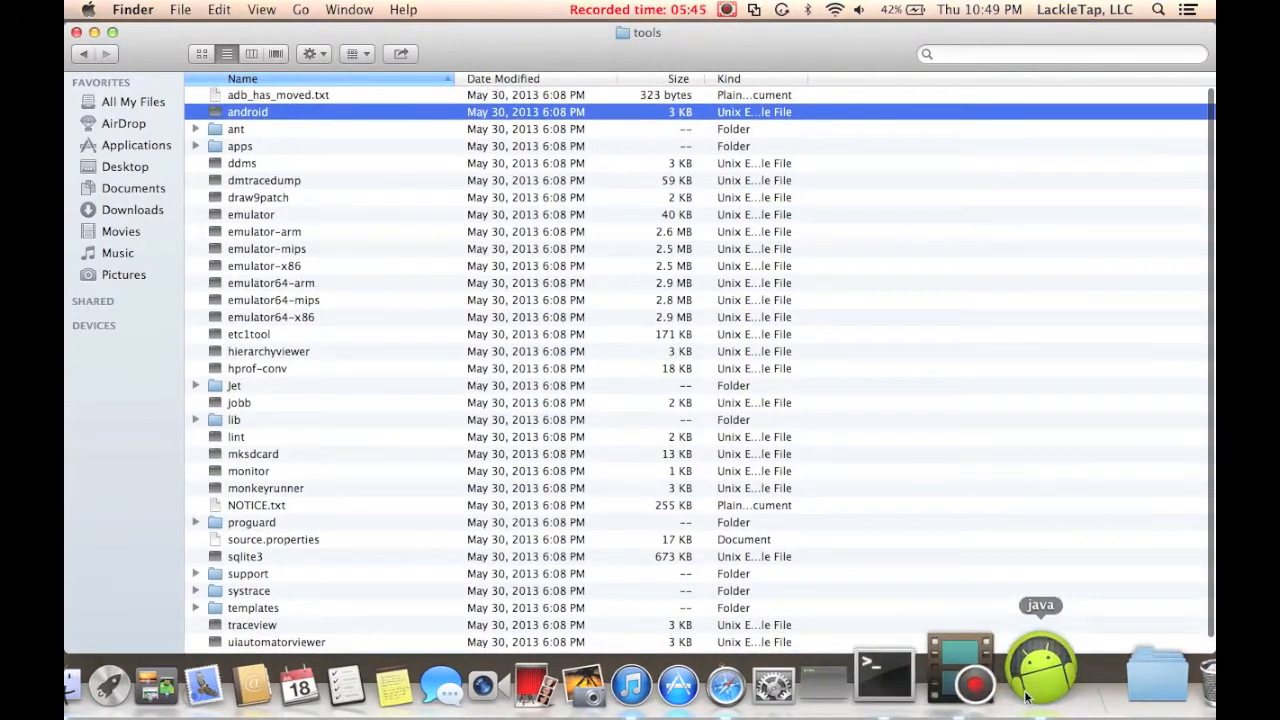
left_click(1025, 697)
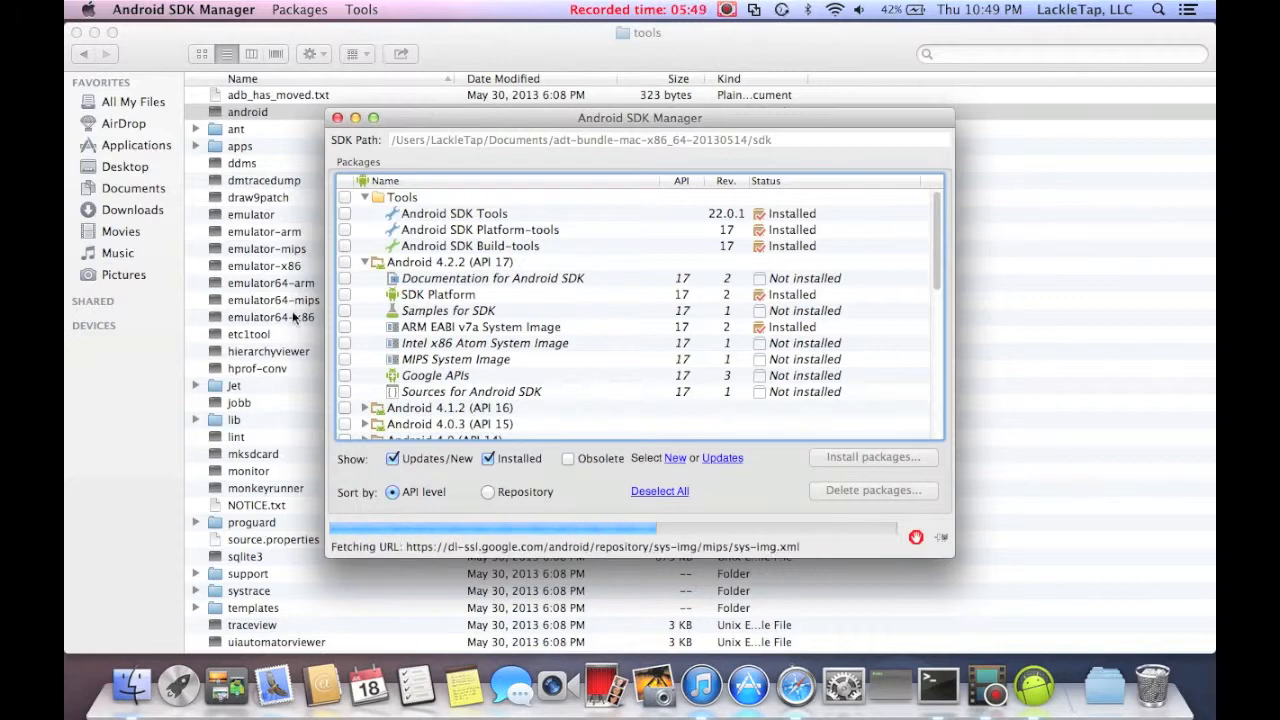
Browse the SDK Manager package list, collapsing the Android 4.2.2 (API 17) and Tools groups.
scroll(211, 417, "down", 1)
scroll(211, 417, "down", 2)
scroll(211, 417, "up", 2)
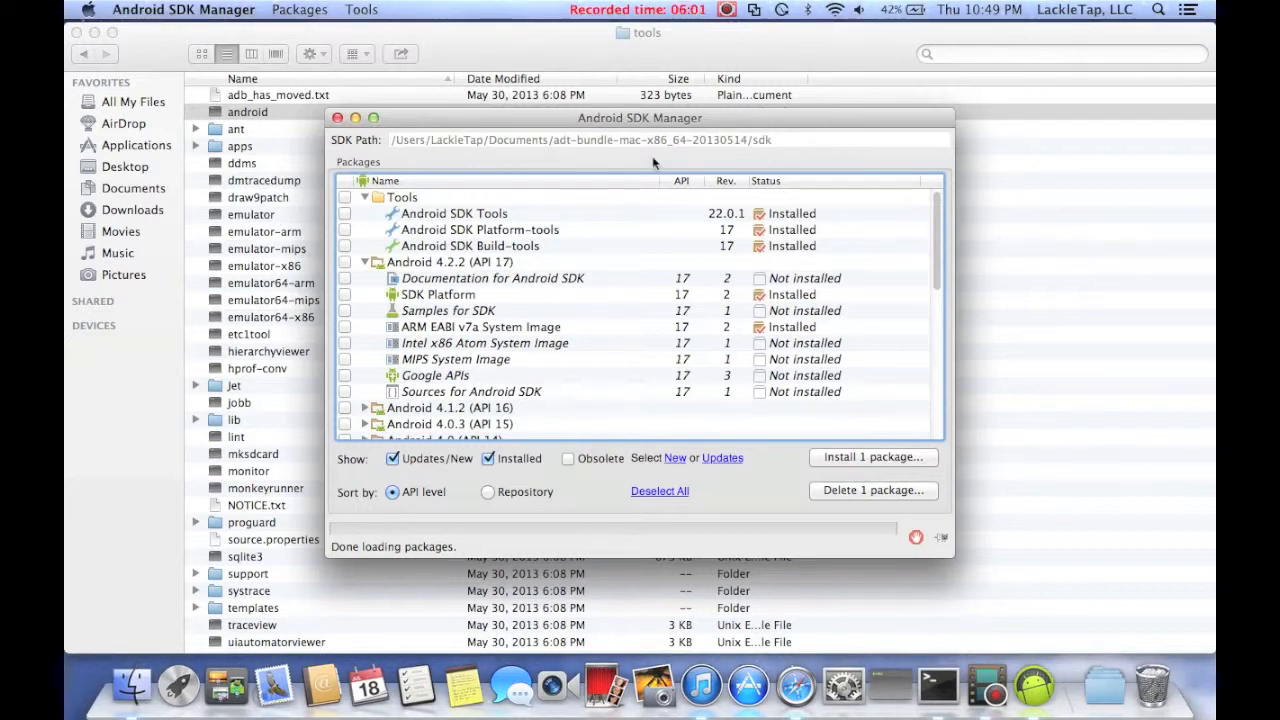
left_click(364, 262)
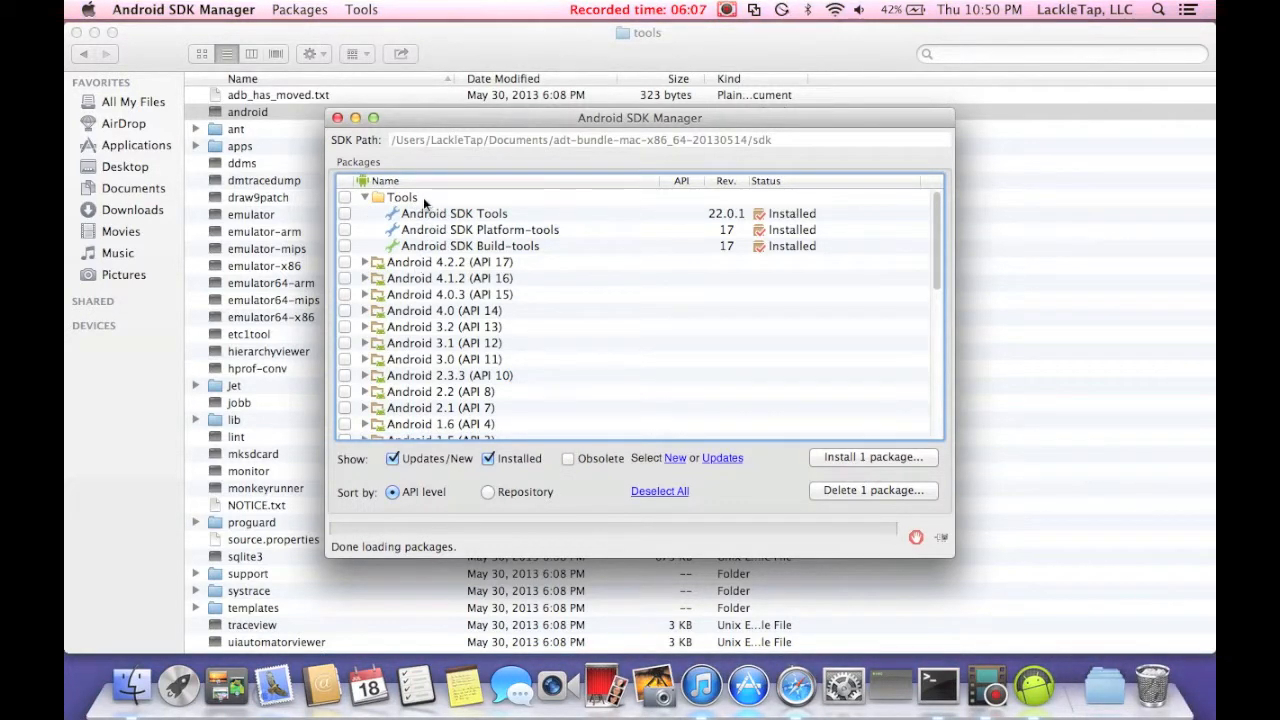
left_click(423, 199)
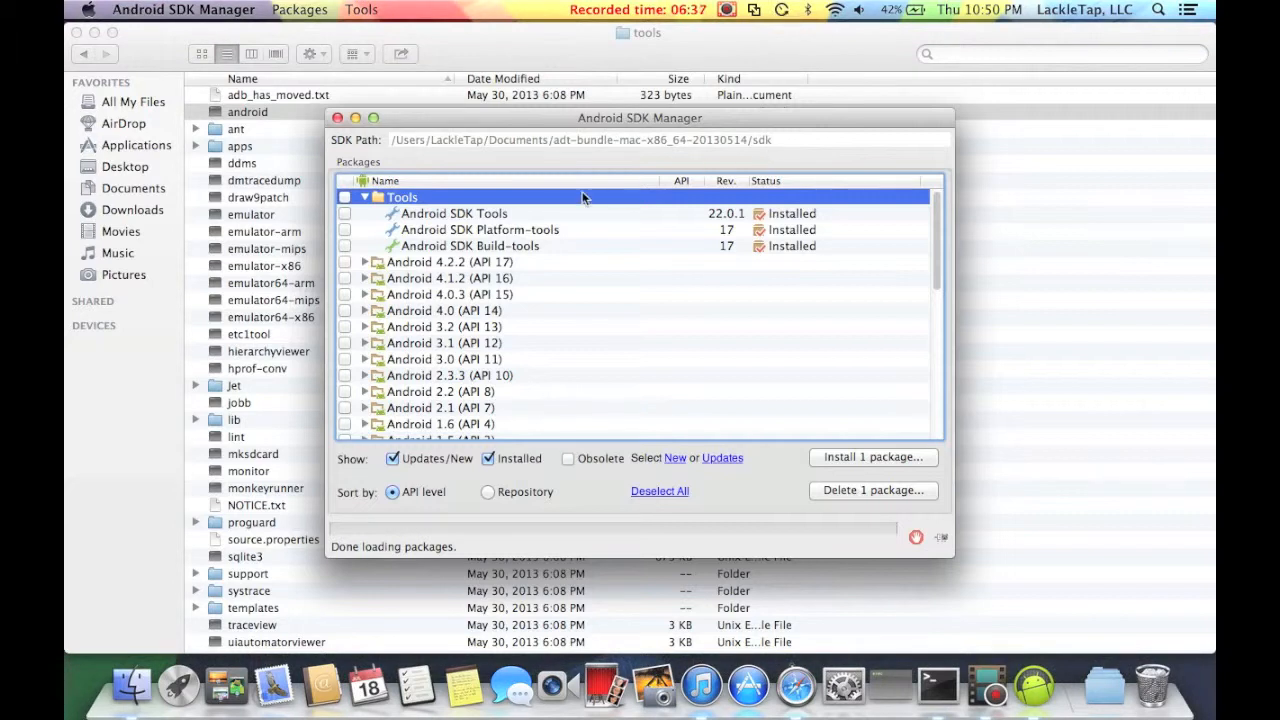
left_click(364, 197)
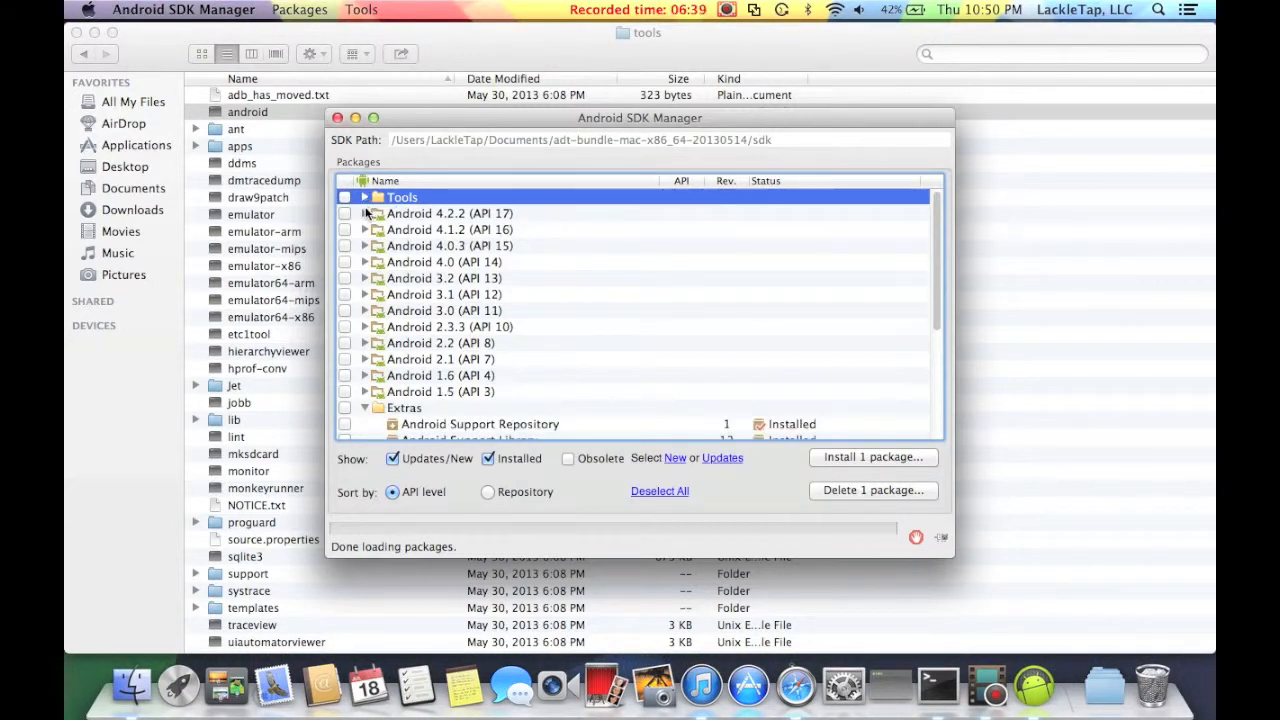
Mark the Android 4.2.2 (API 17) package group for installation in the SDK Manager.
scroll(370, 270, "down", 1)
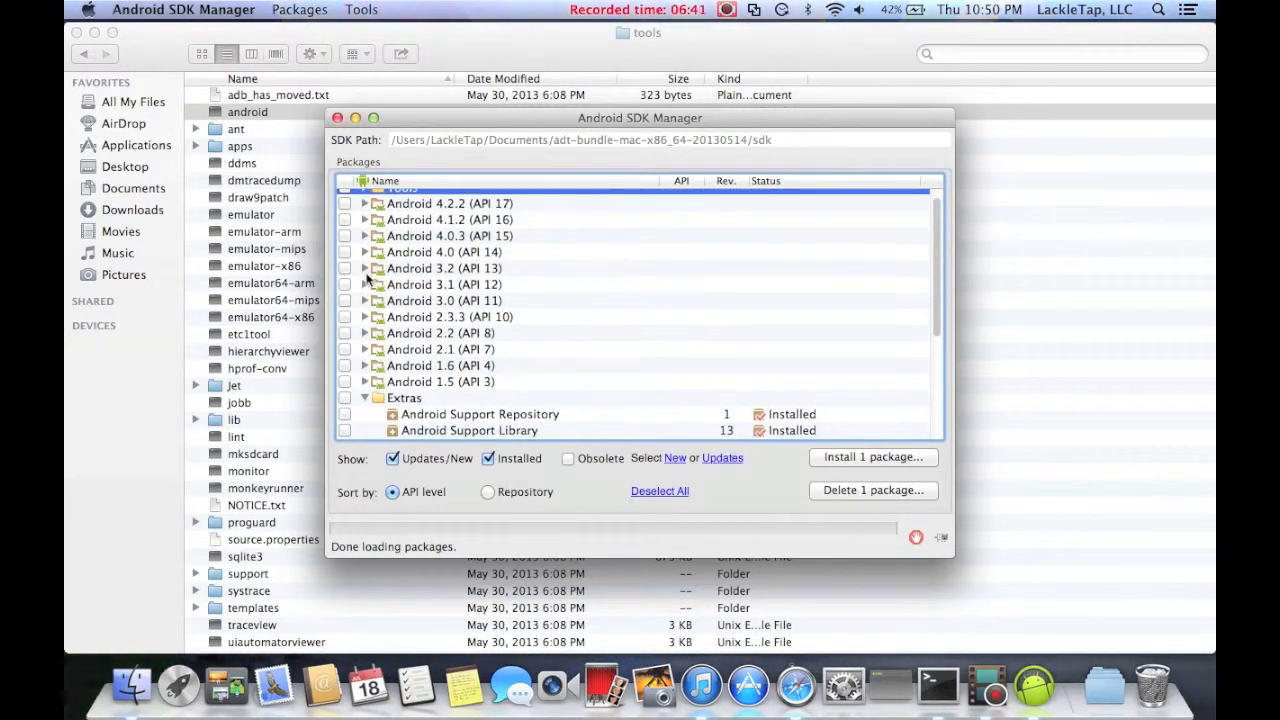
left_click(422, 206)
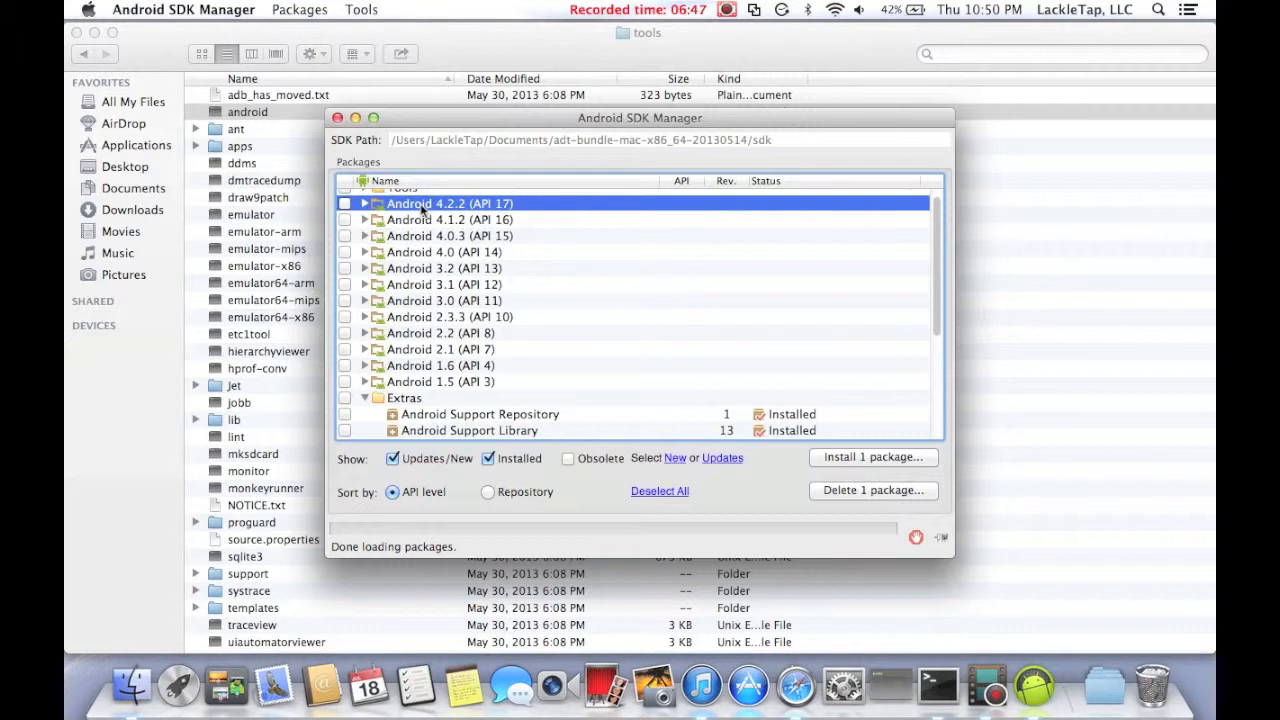
left_click(345, 205)
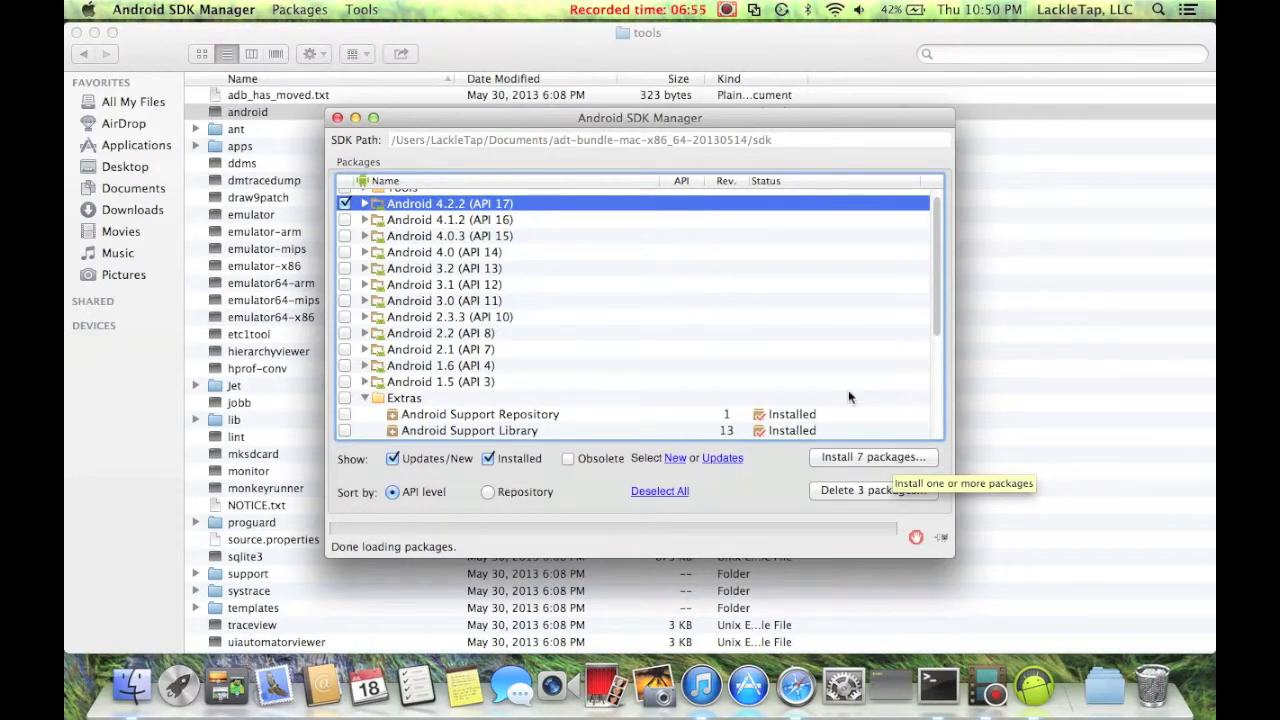
Look over the selected packages and the list of older Android platform versions.
scroll(795, 350, "down", 5)
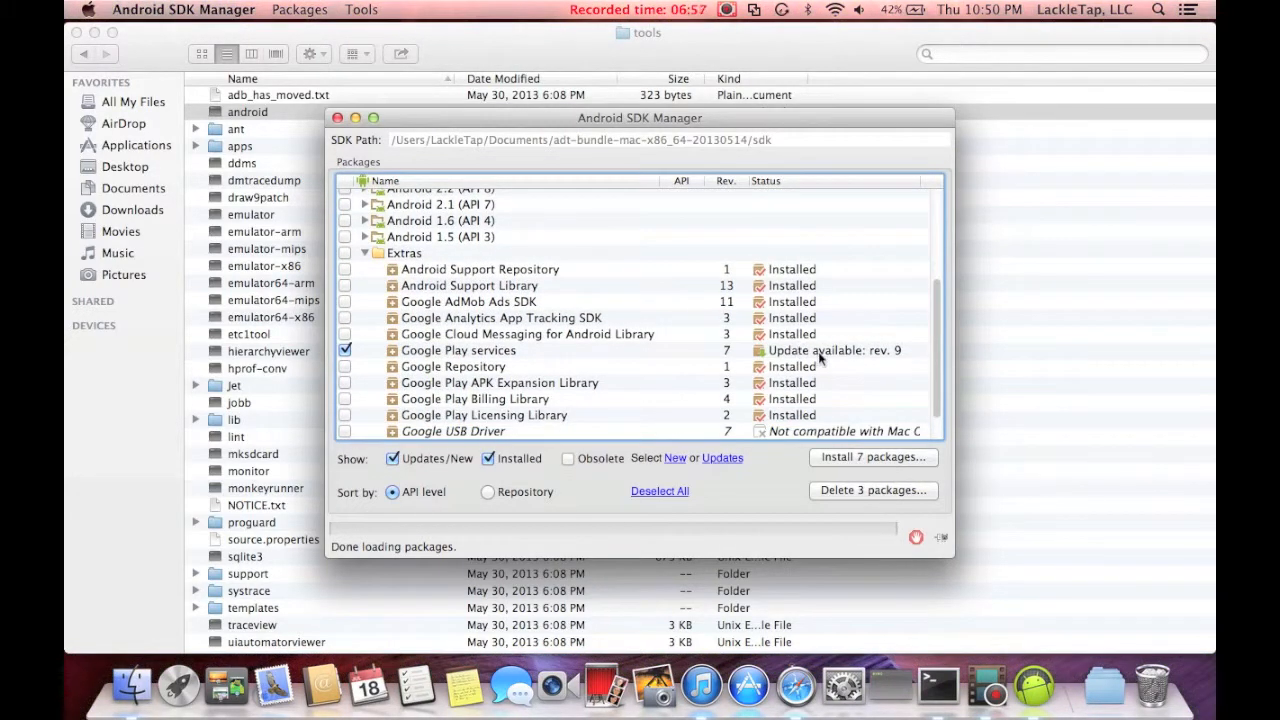
scroll(819, 358, "up", 5)
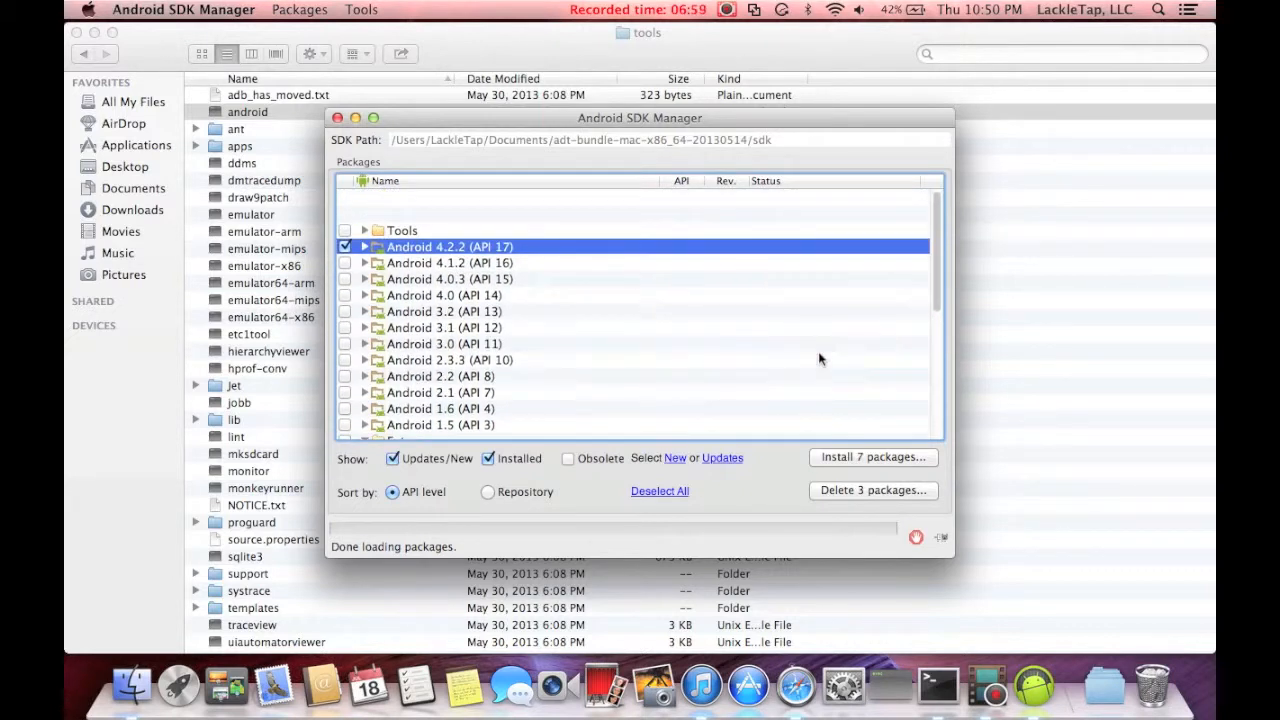
scroll(648, 304, "down", 1)
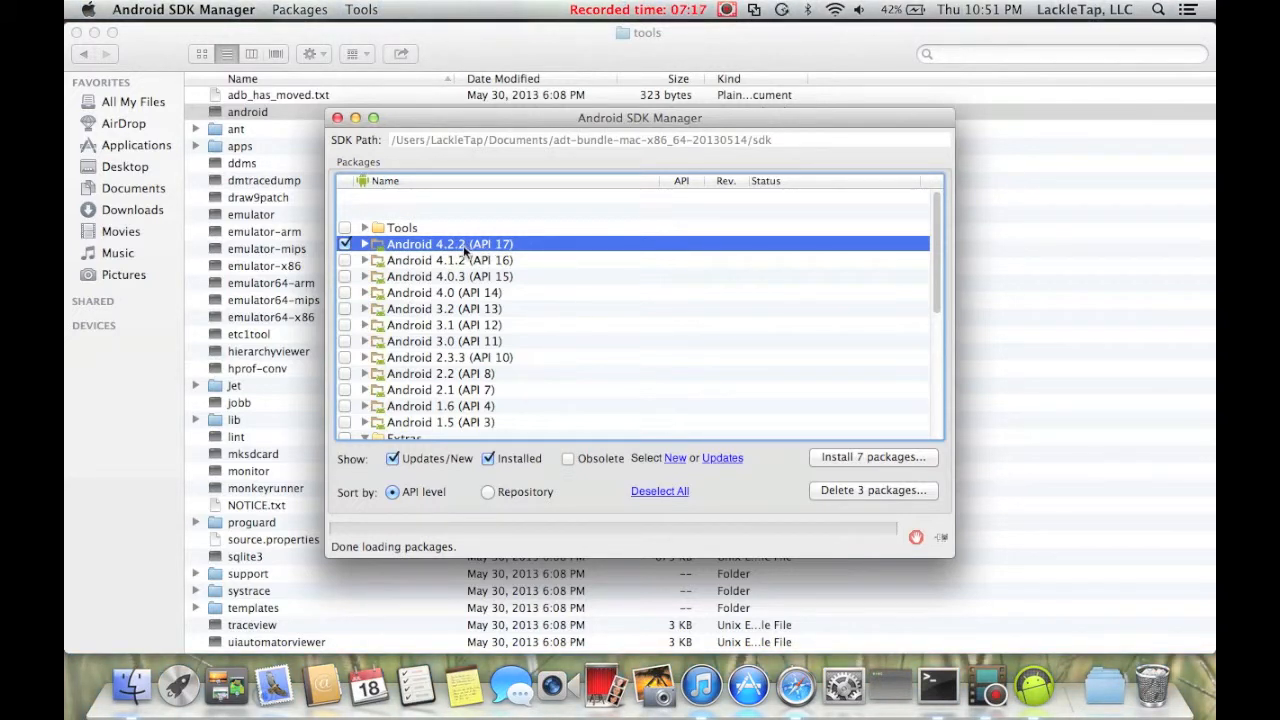
left_click(435, 291)
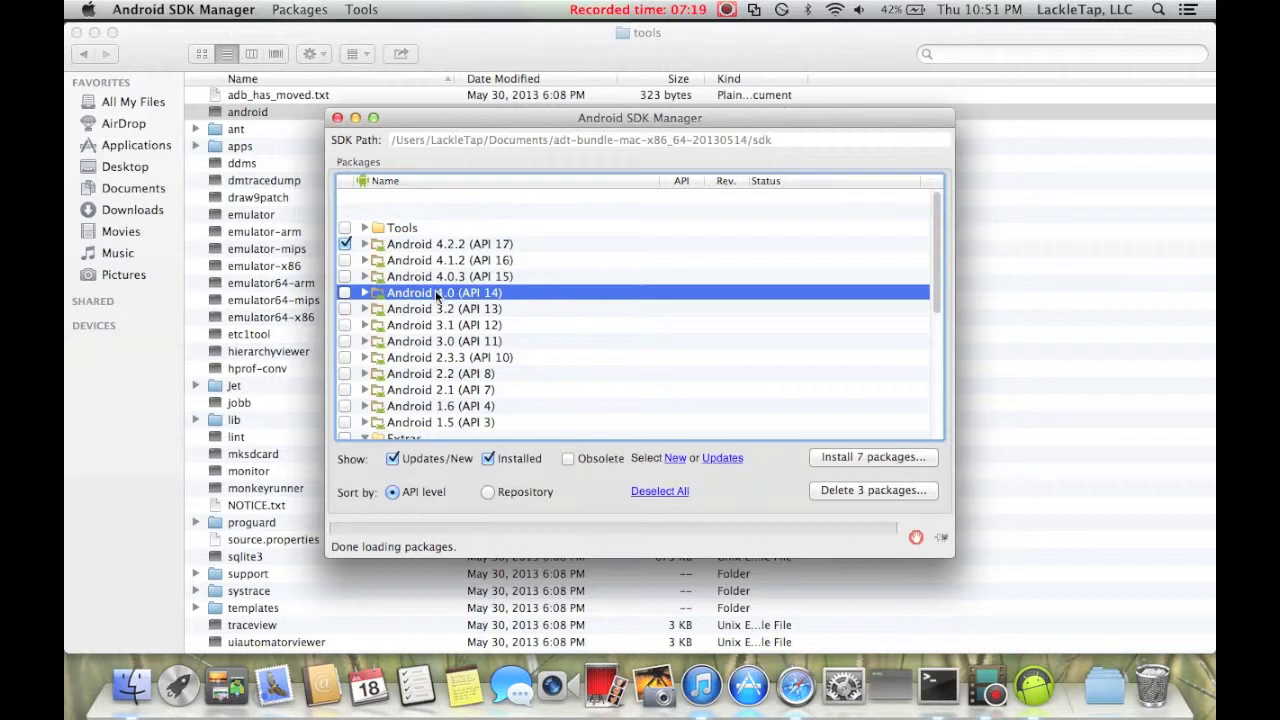
left_click(445, 328)
left_click(456, 360)
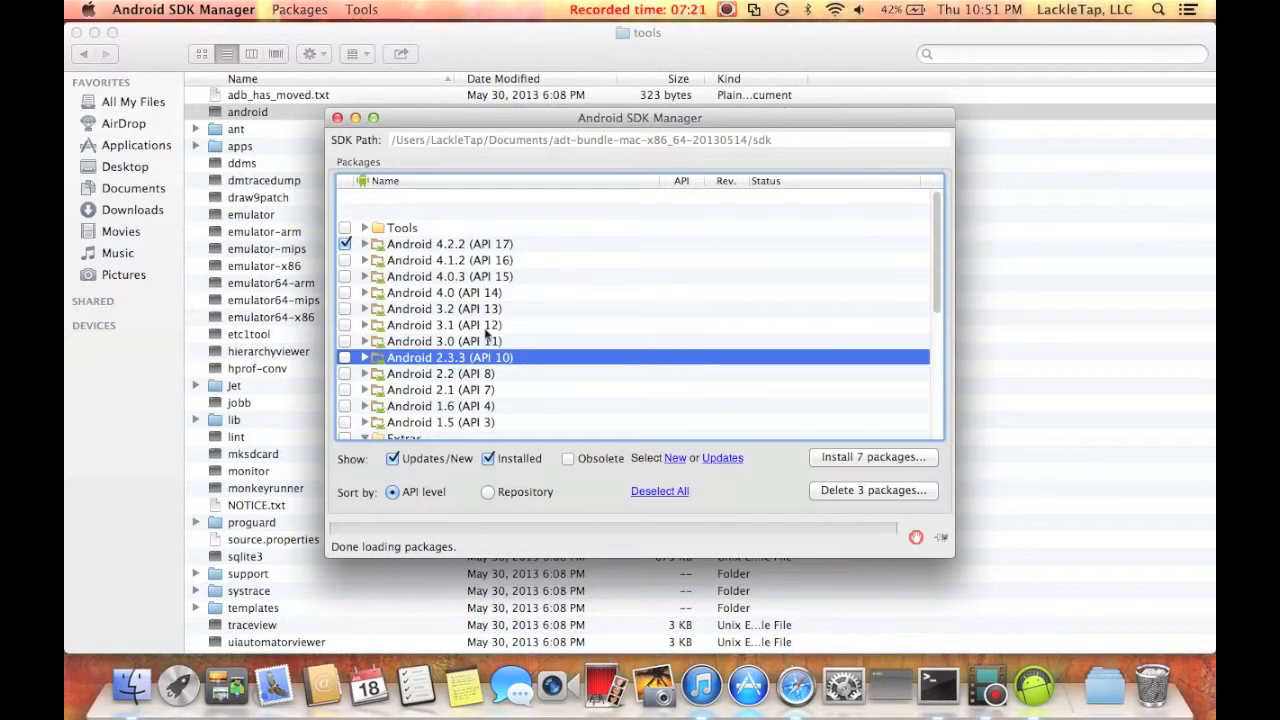
left_click(486, 328)
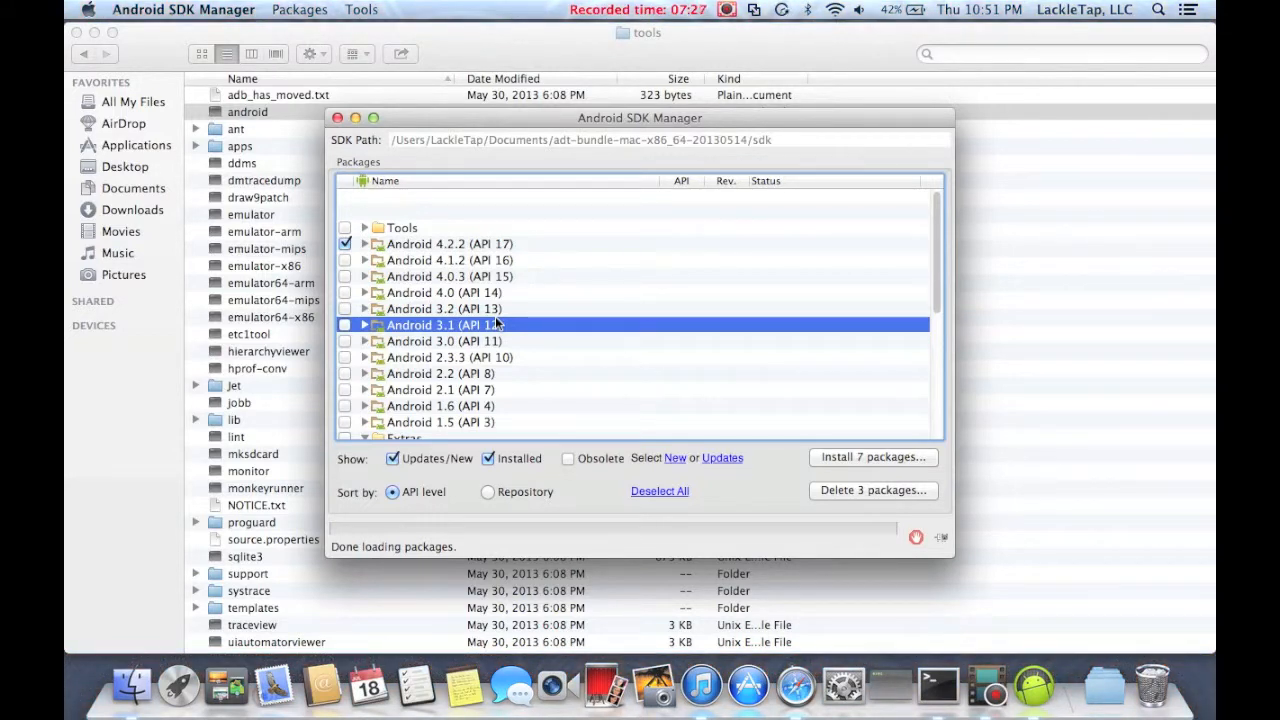
left_click(537, 406)
left_click(561, 345)
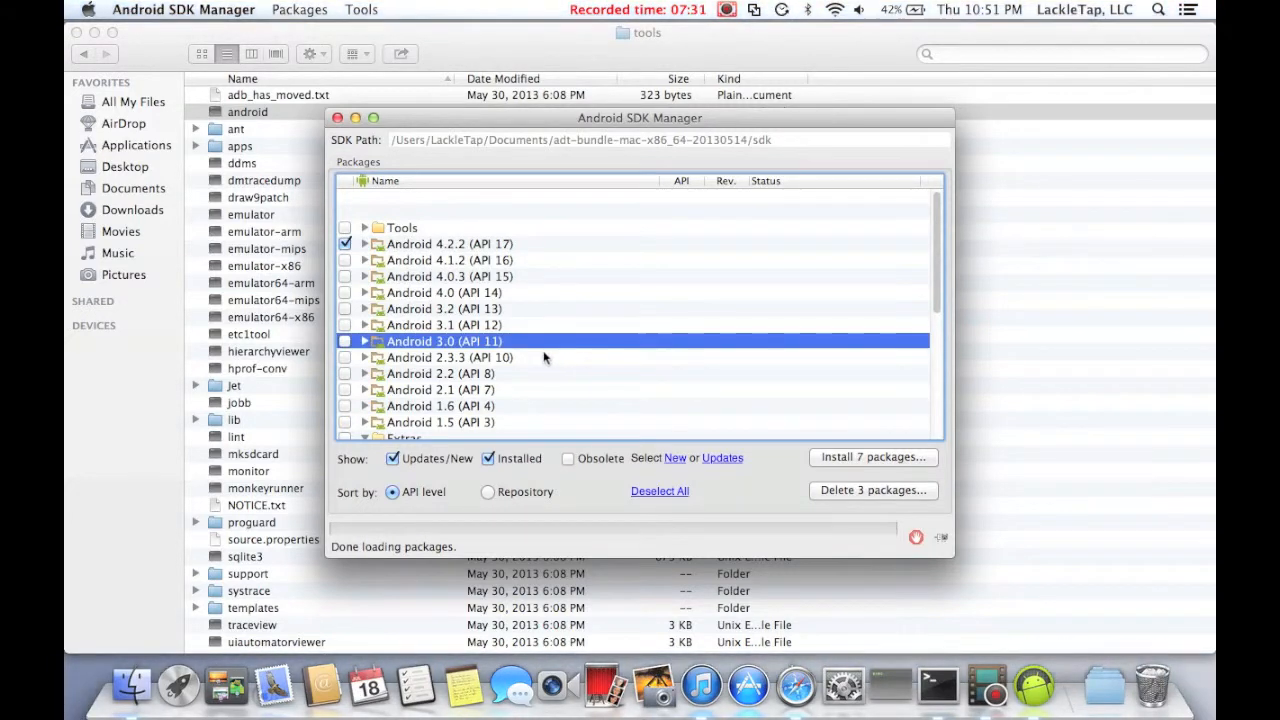
left_click(454, 376)
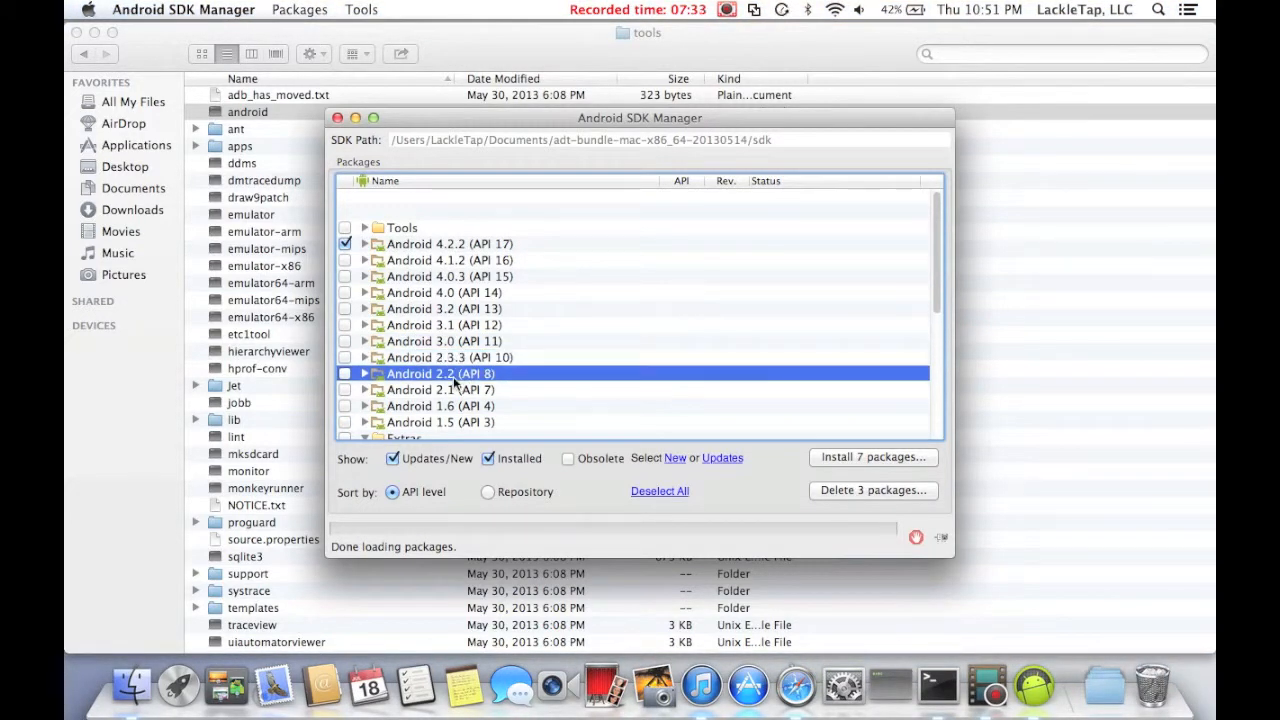
left_click(450, 390)
left_click(445, 406)
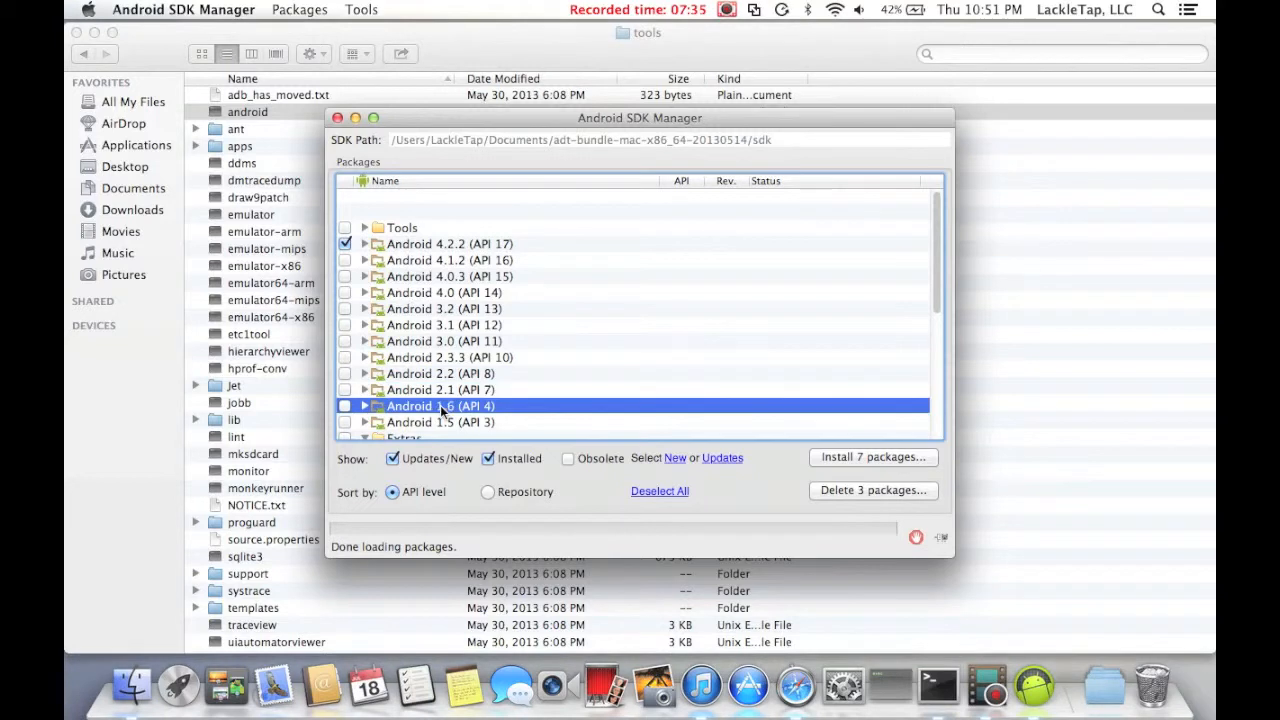
left_click(441, 423)
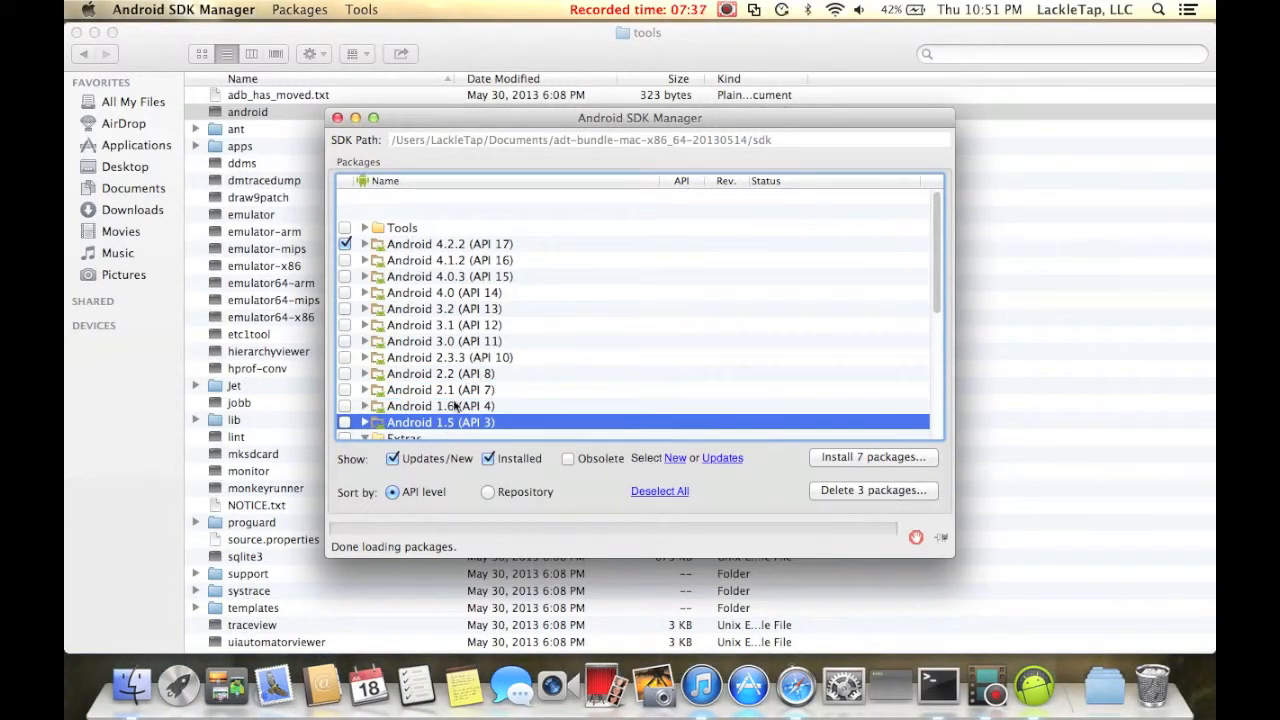
left_click(486, 357)
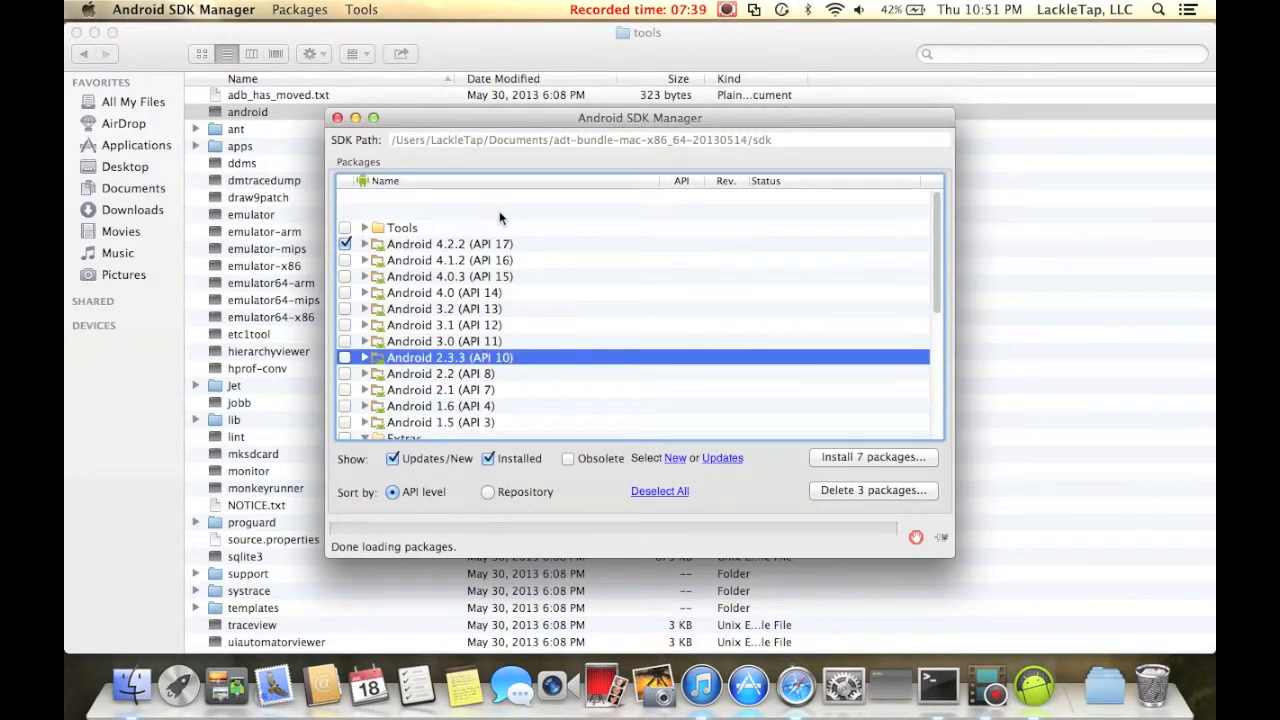
left_click(462, 409)
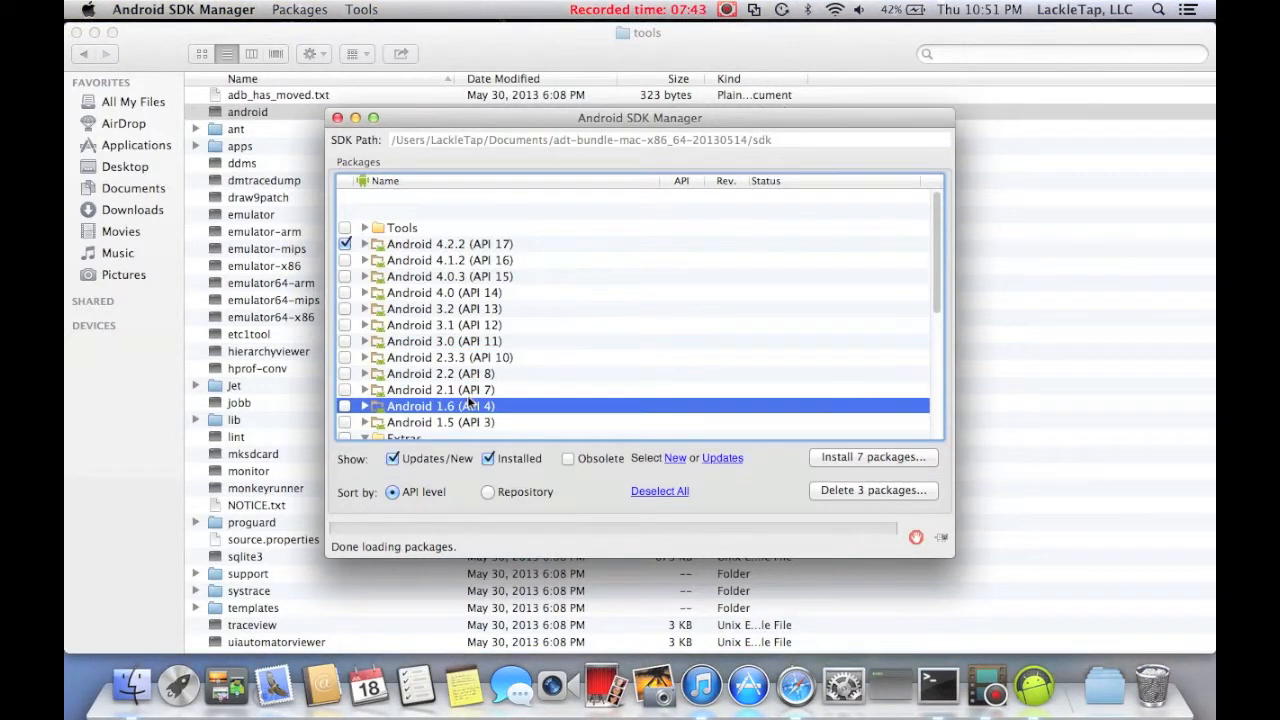
Review the Extras packages and the older Android platform entries in the package list.
scroll(467, 401, "down", 5)
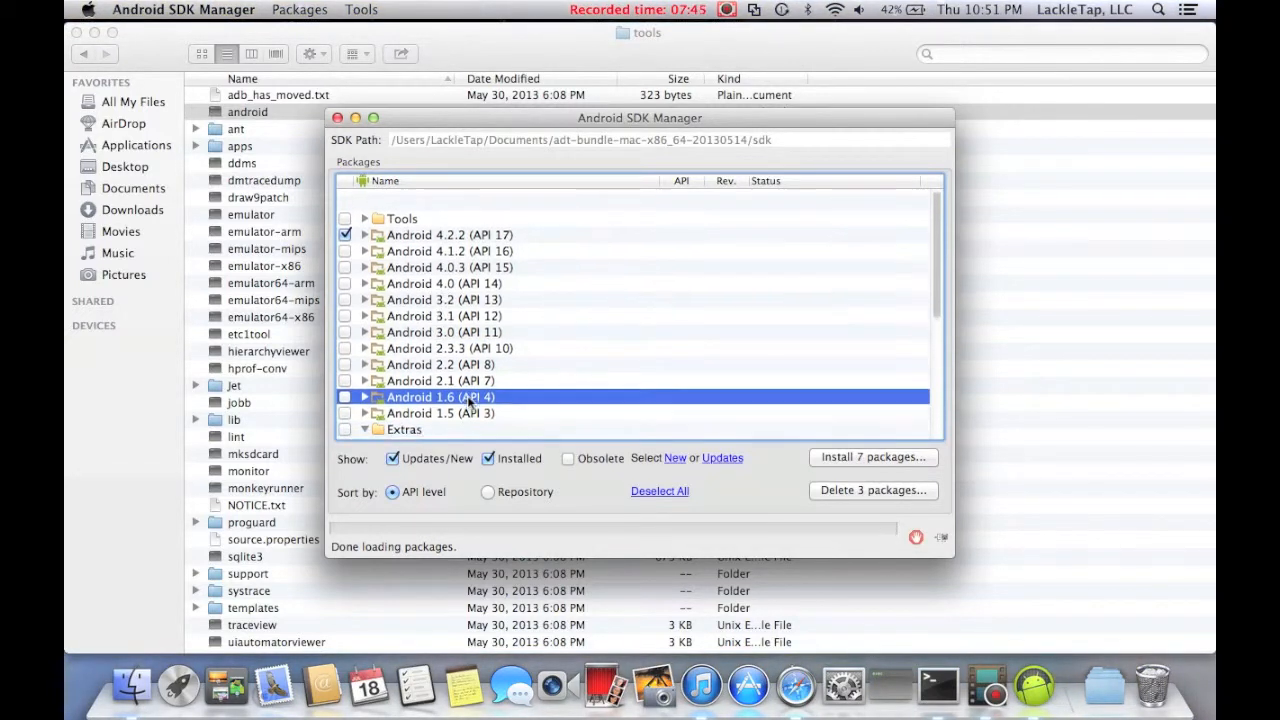
scroll(467, 401, "down", 5)
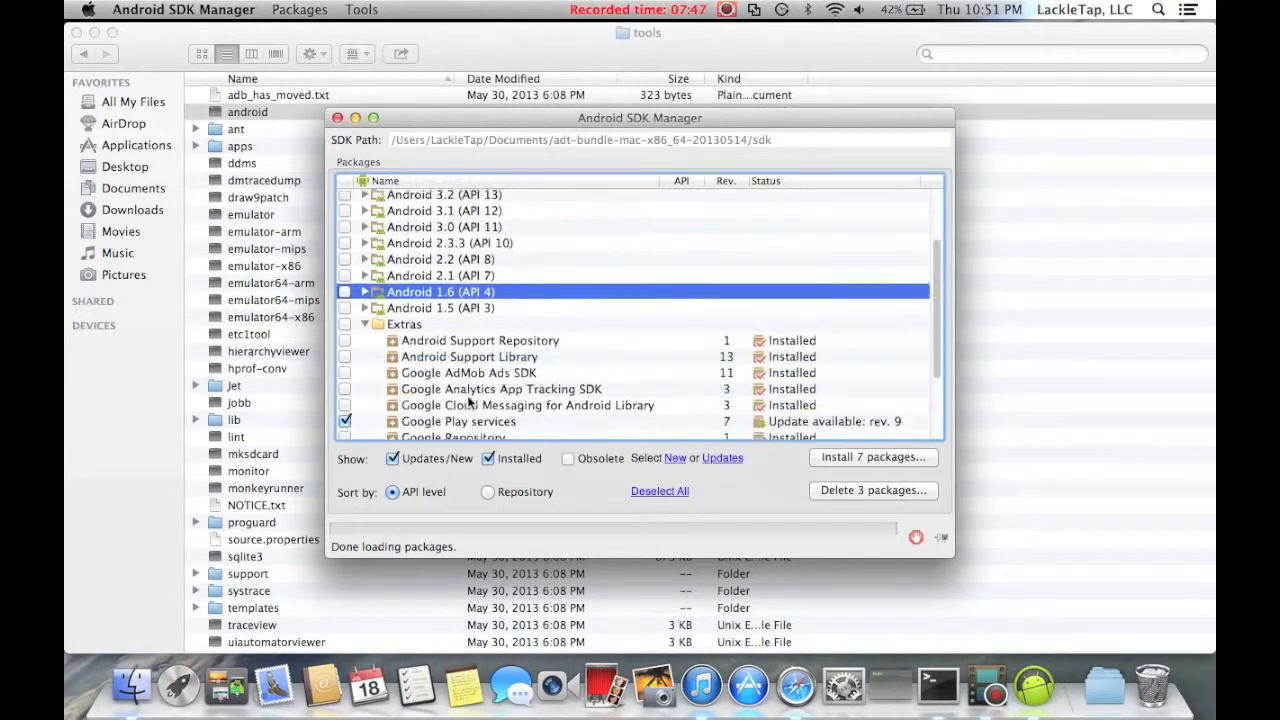
scroll(475, 250, "down", 3)
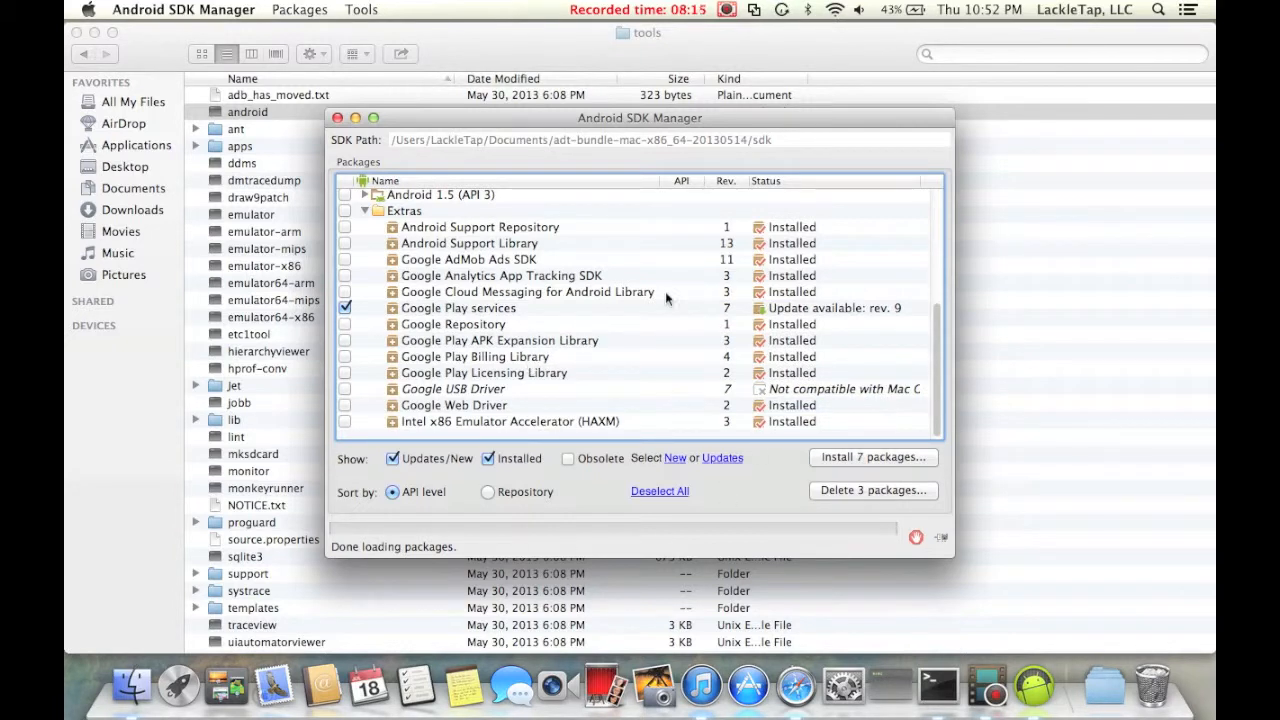
scroll(765, 346, "up", 1)
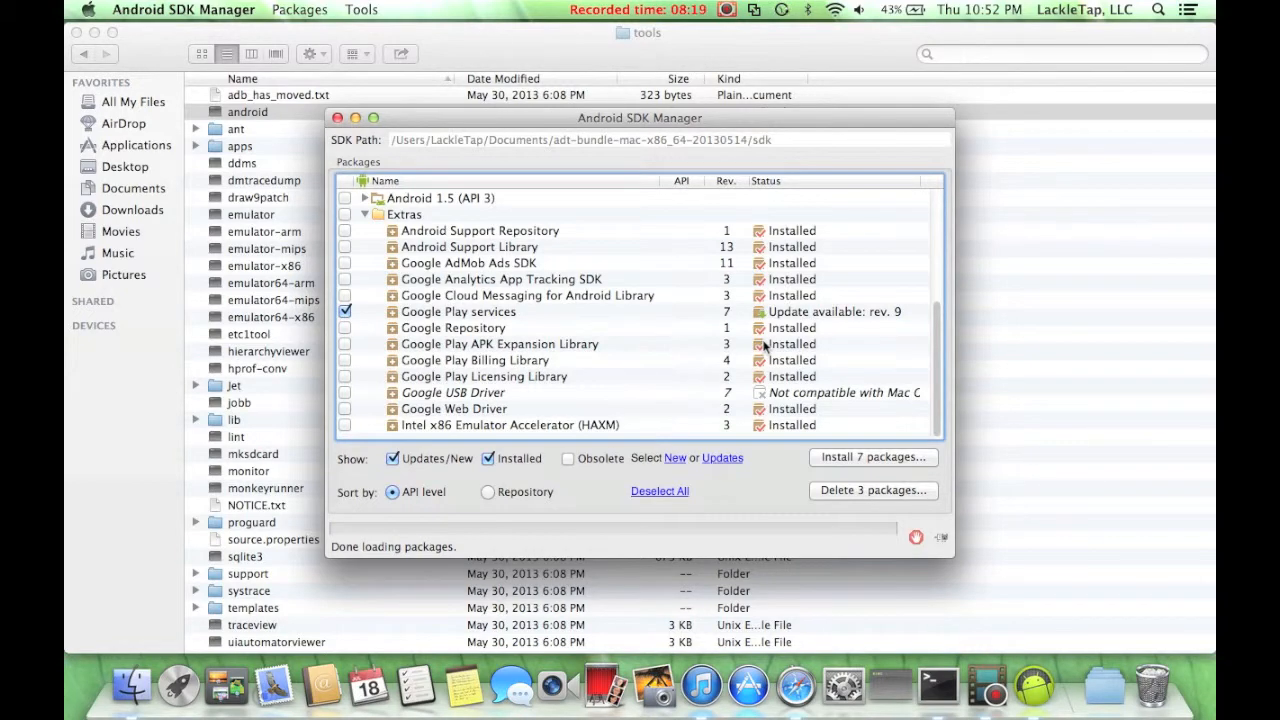
scroll(765, 346, "up", 1)
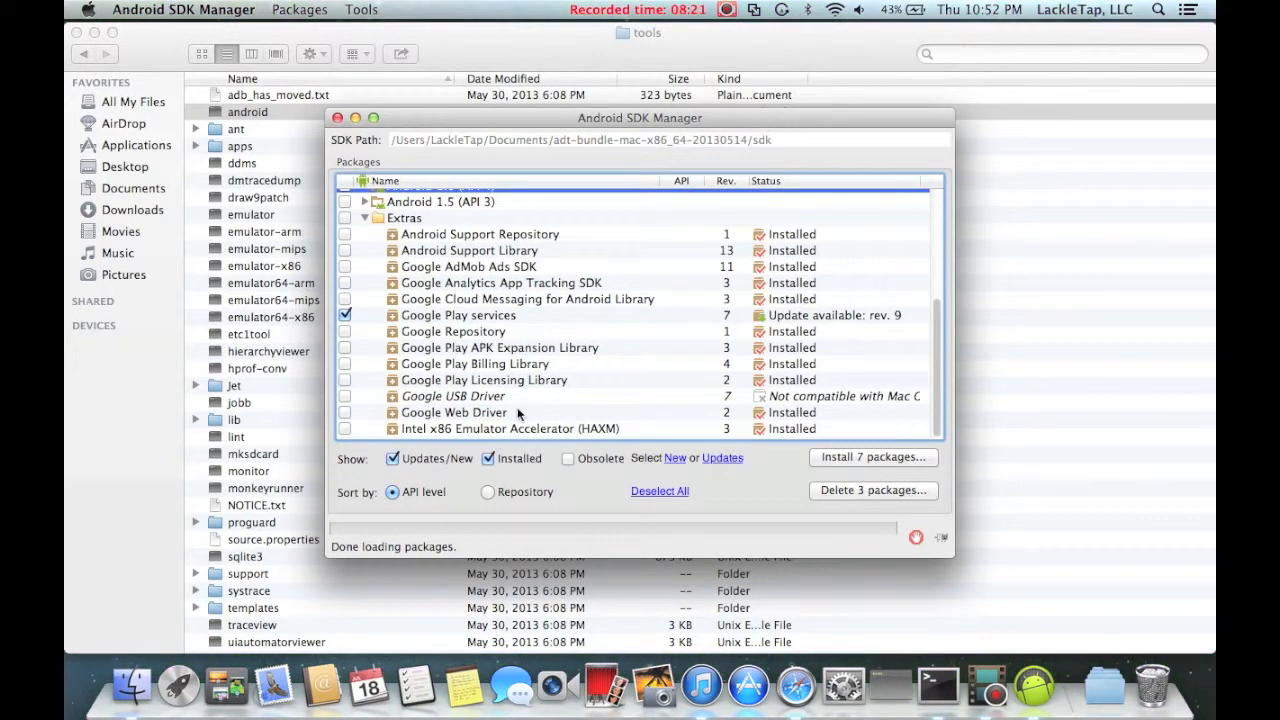
scroll(565, 364, "up", 3)
scroll(565, 364, "up", 5)
scroll(565, 364, "down", 4)
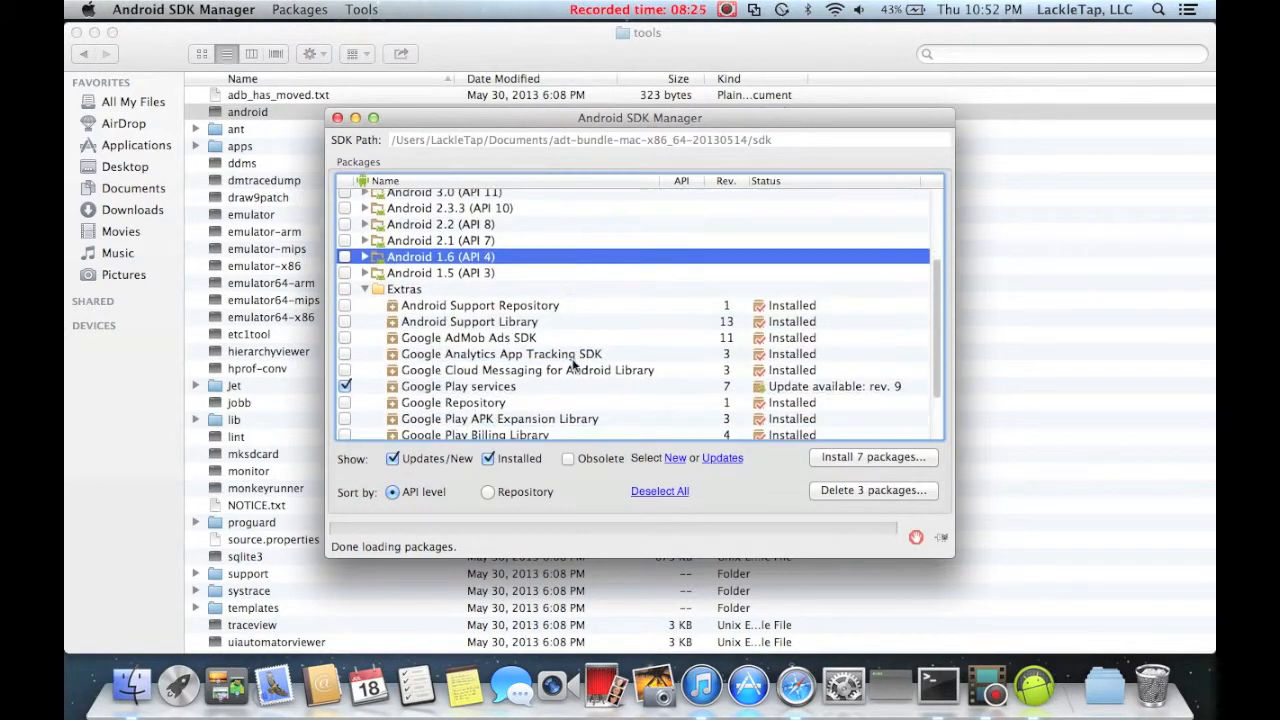
scroll(573, 364, "up", 5)
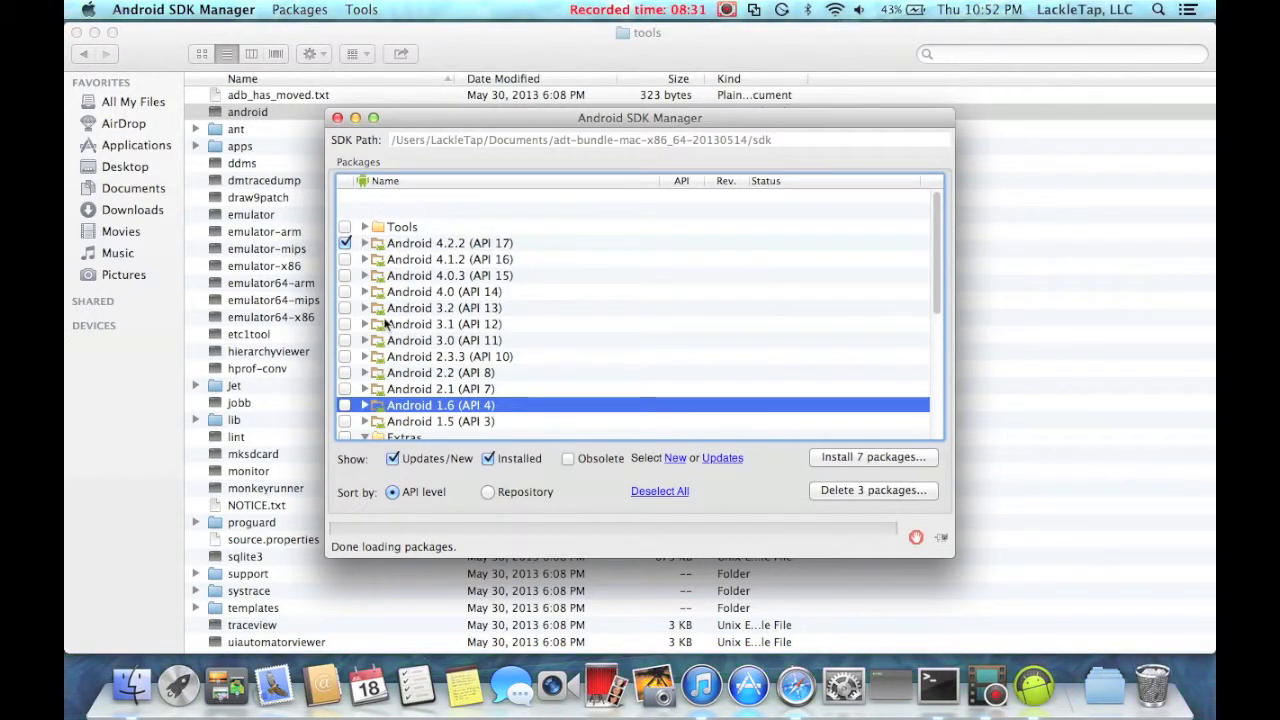
left_click(390, 373)
left_click(397, 389)
left_click(400, 405)
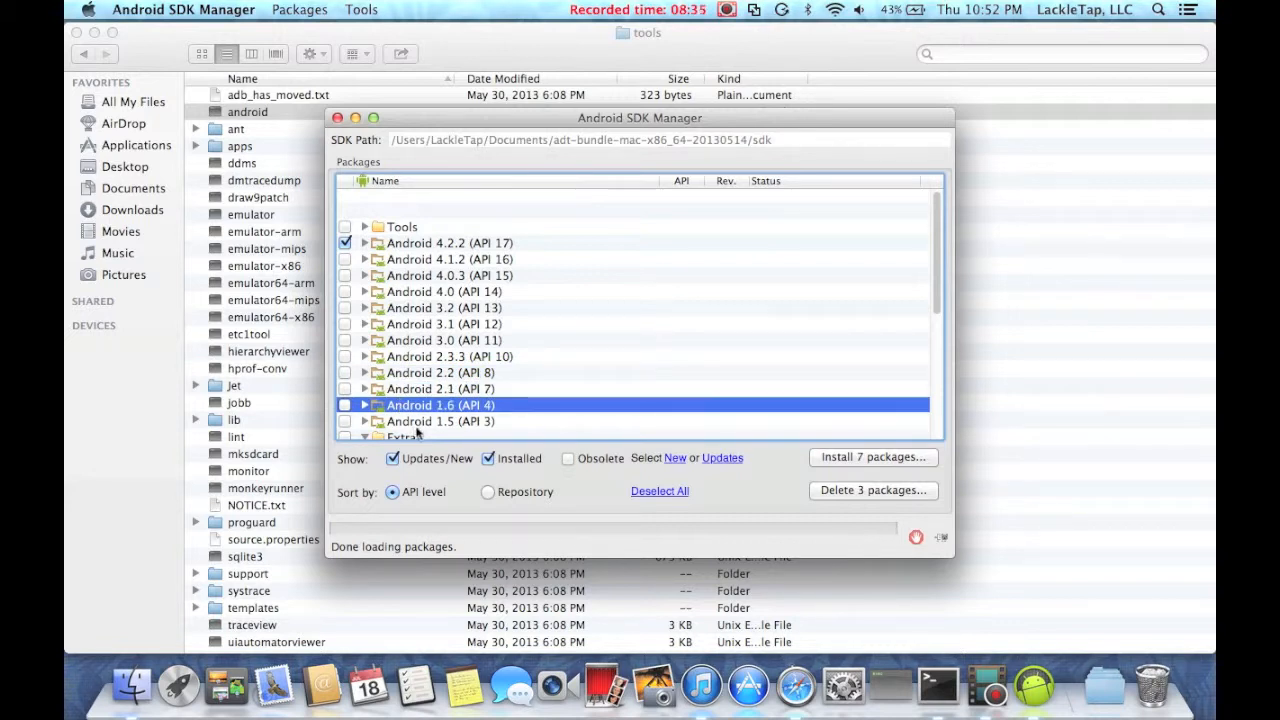
left_click(418, 423)
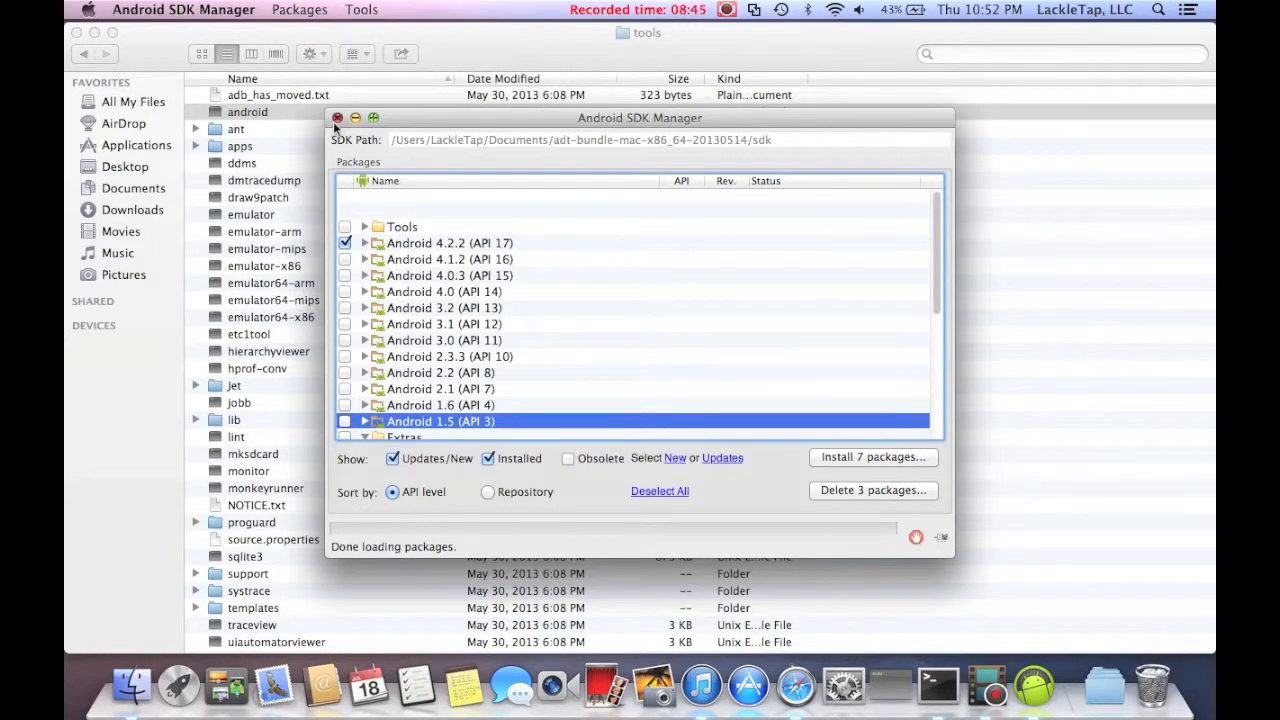
Close the SDK Manager and launch the Eclipse application from the ADT bundle's eclipse folder.
left_click(336, 119)
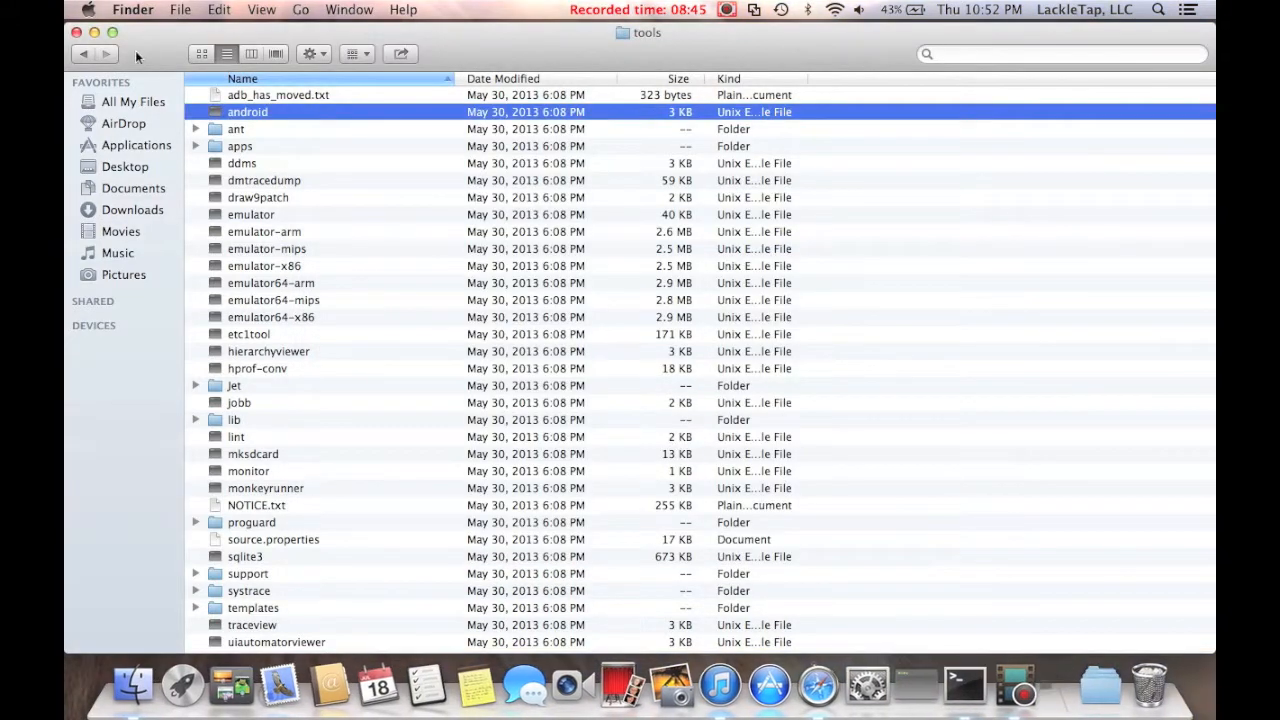
left_click(84, 54)
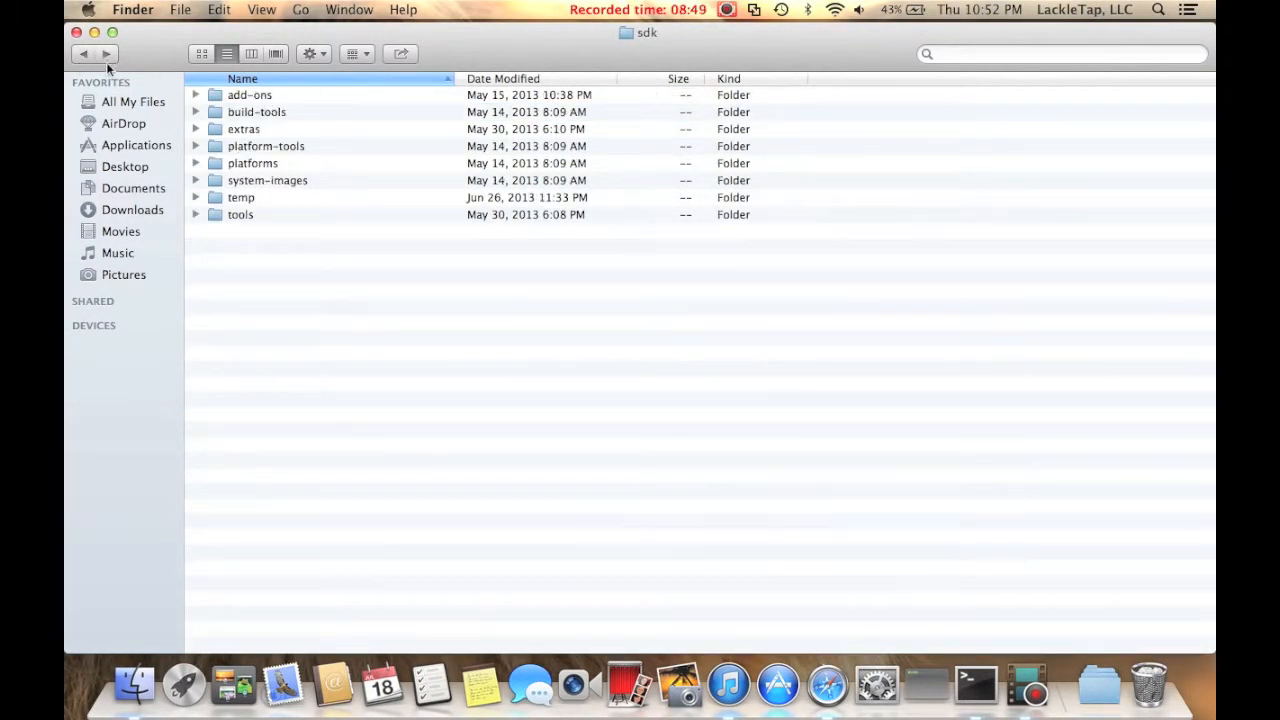
left_click(83, 56)
double_click(277, 95)
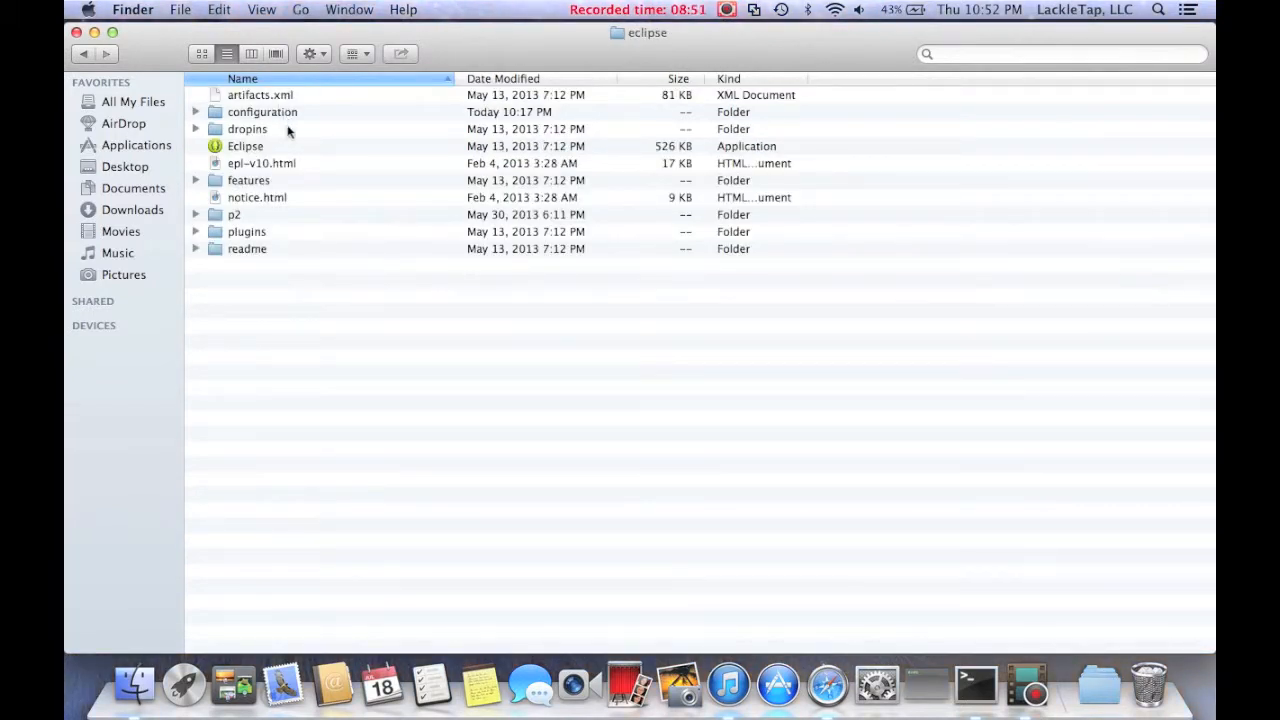
double_click(288, 147)
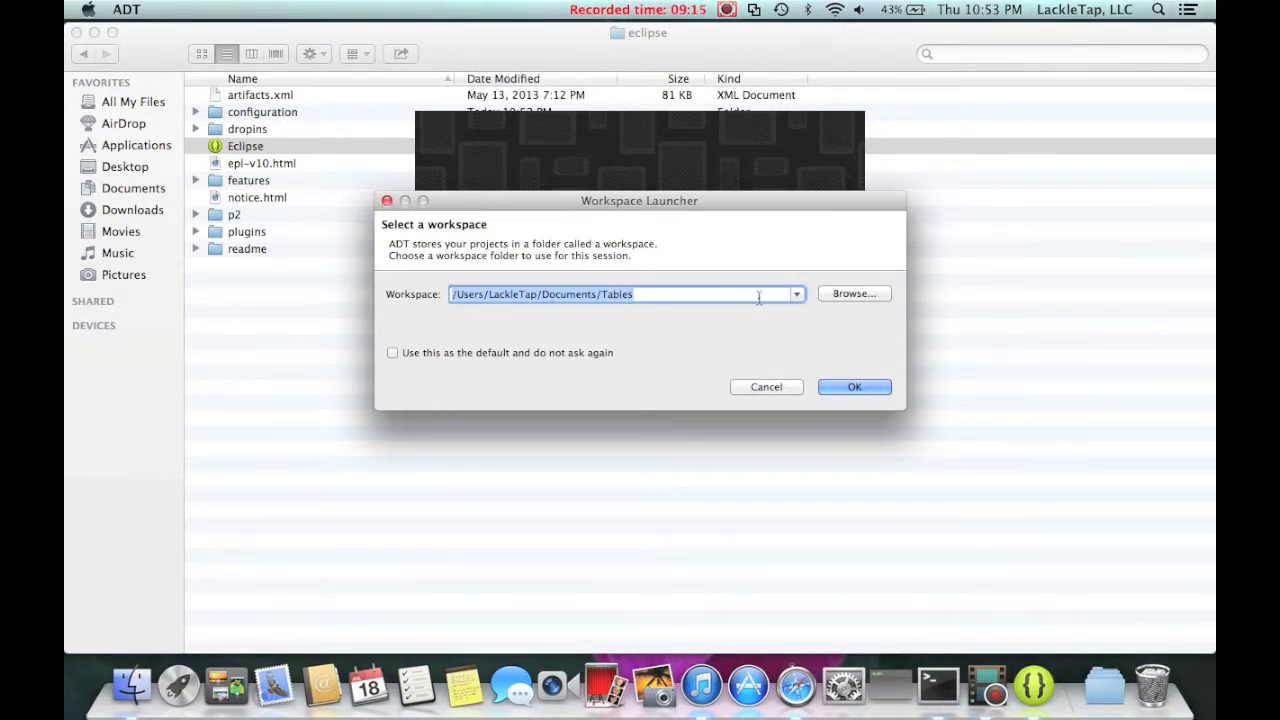
Create a new folder named PostItNote in Documents and use it as the ADT workspace.
left_click(830, 294)
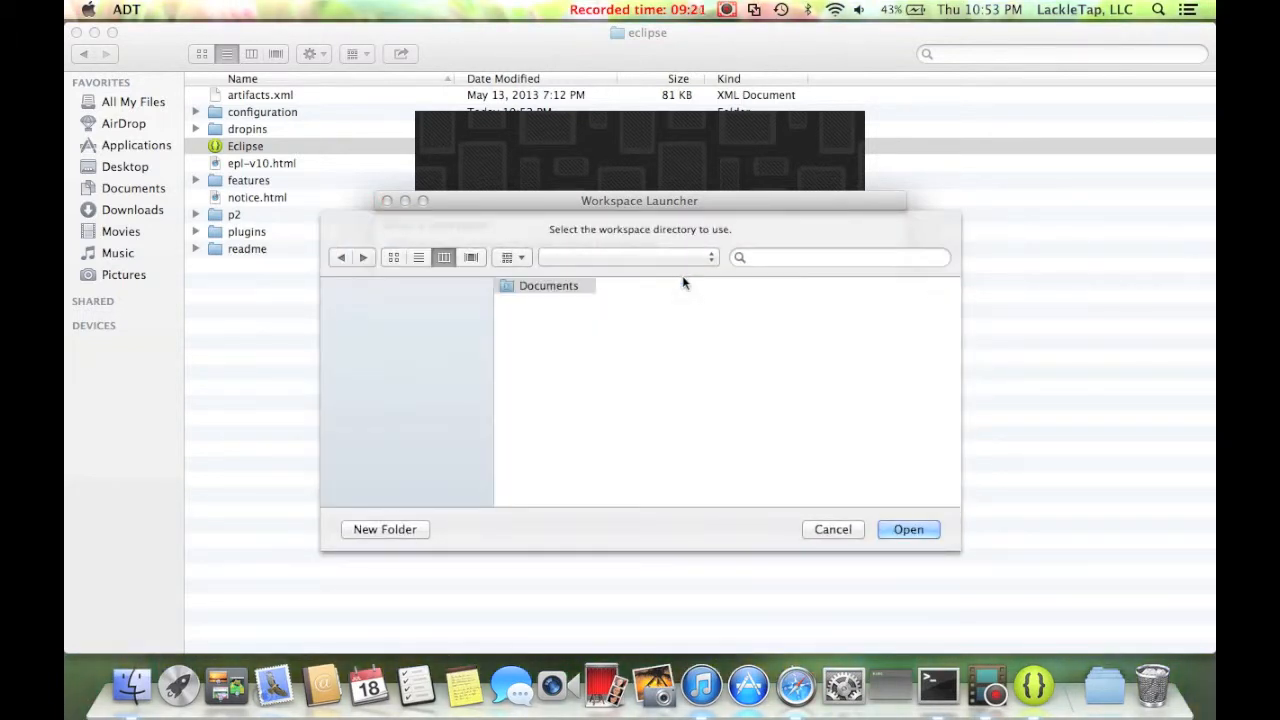
scroll(597, 340, "down", 2)
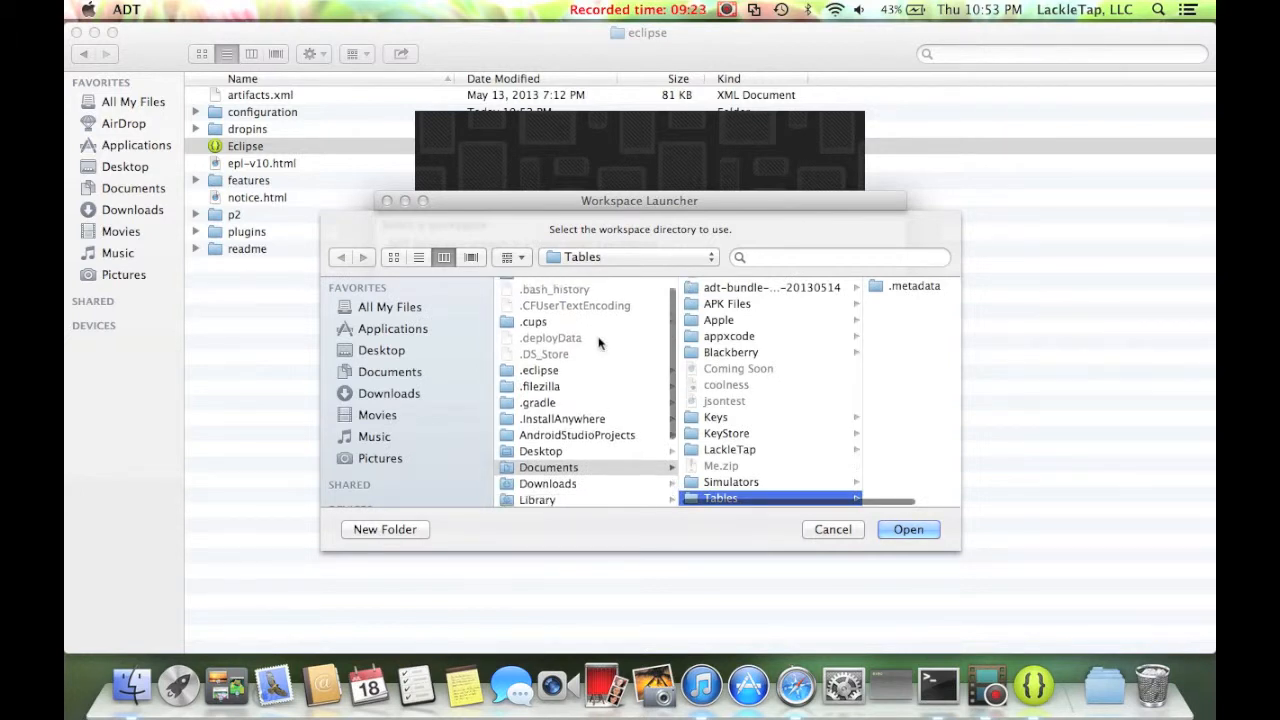
left_click(447, 374)
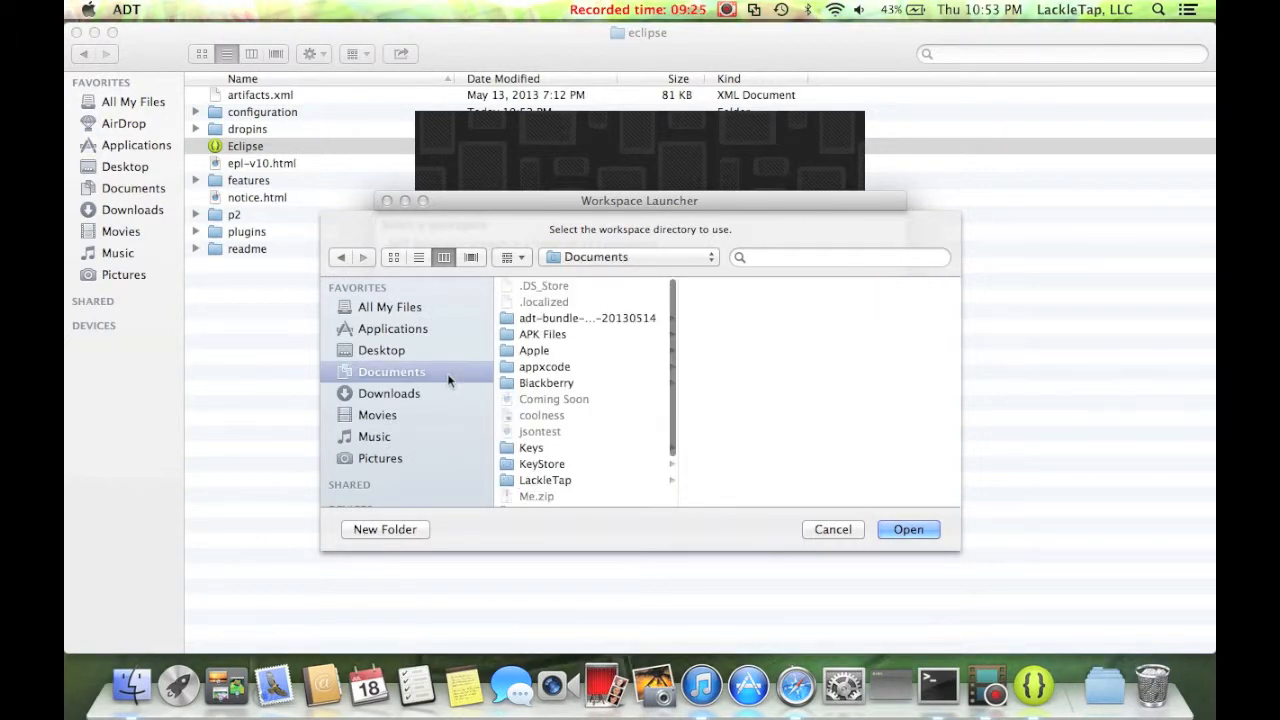
left_click(415, 530)
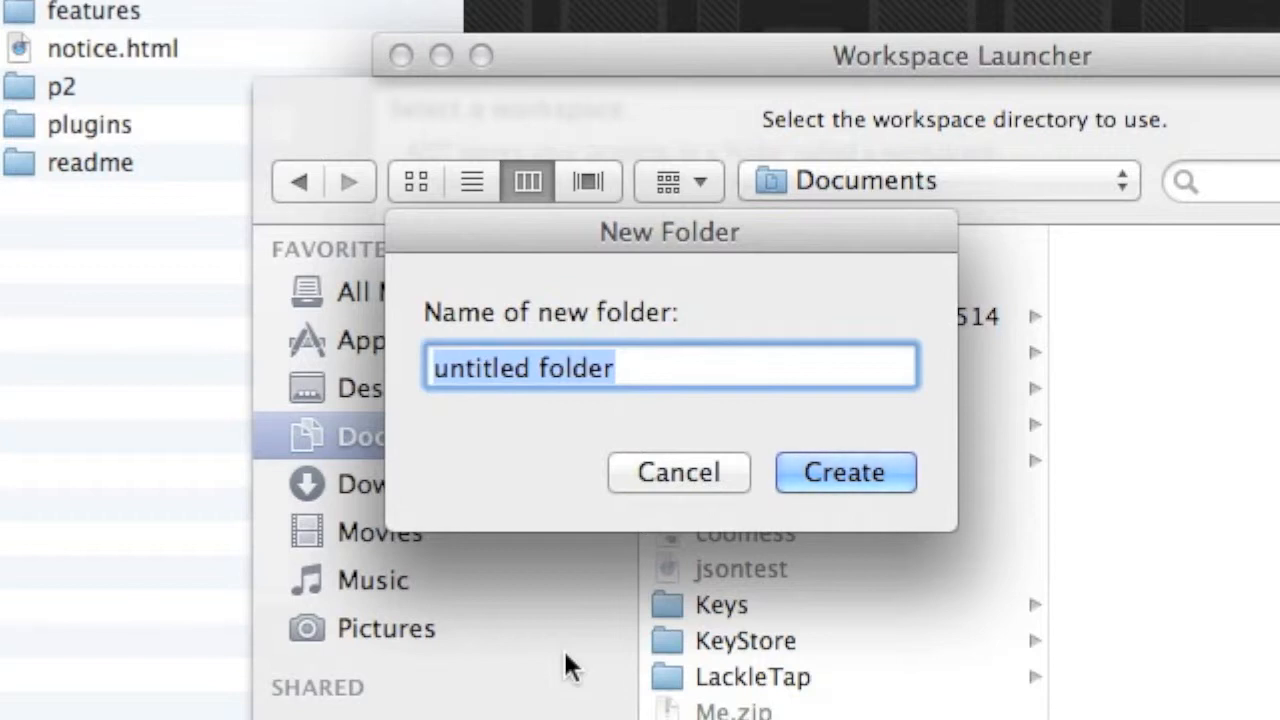
type("PostItNote")
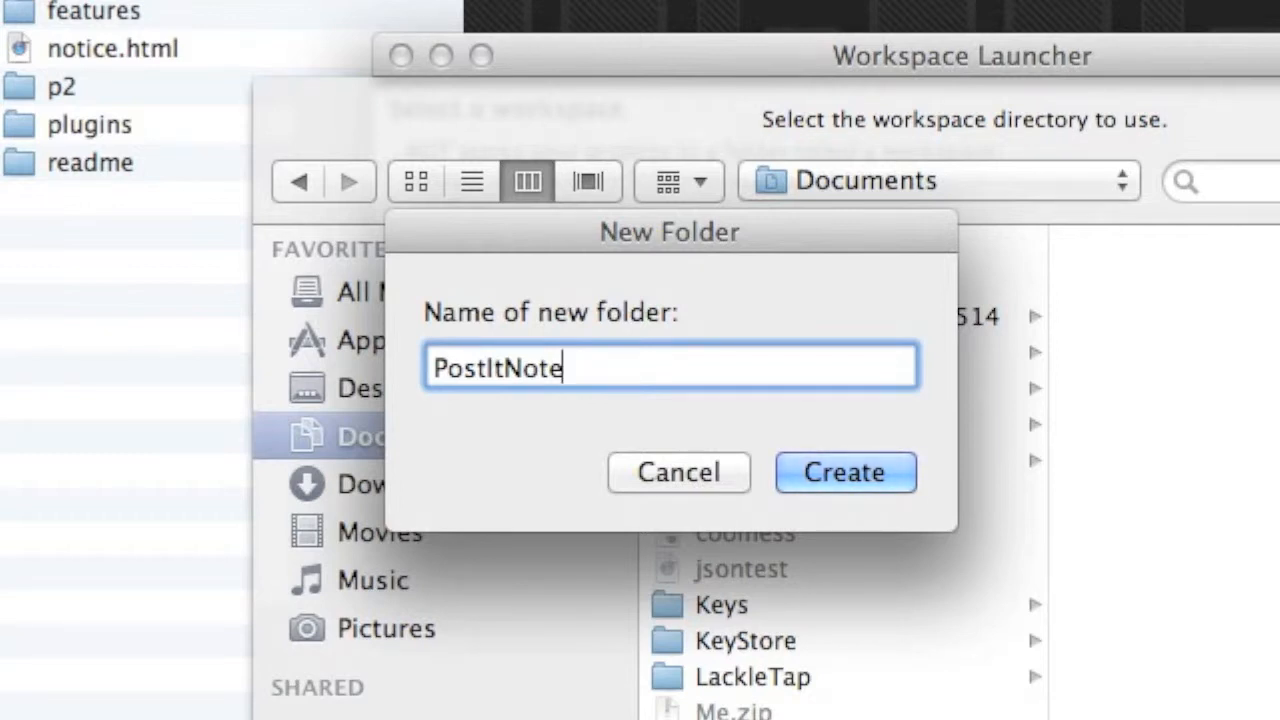
left_click(882, 455)
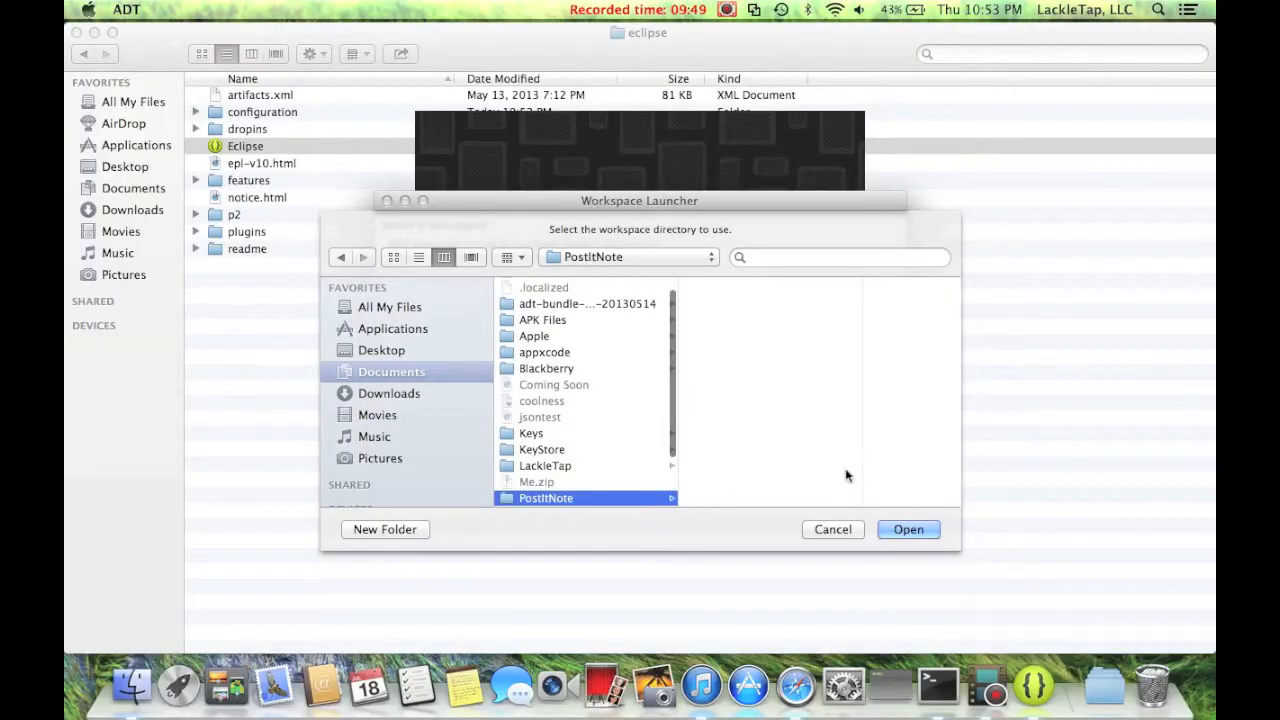
left_click(908, 529)
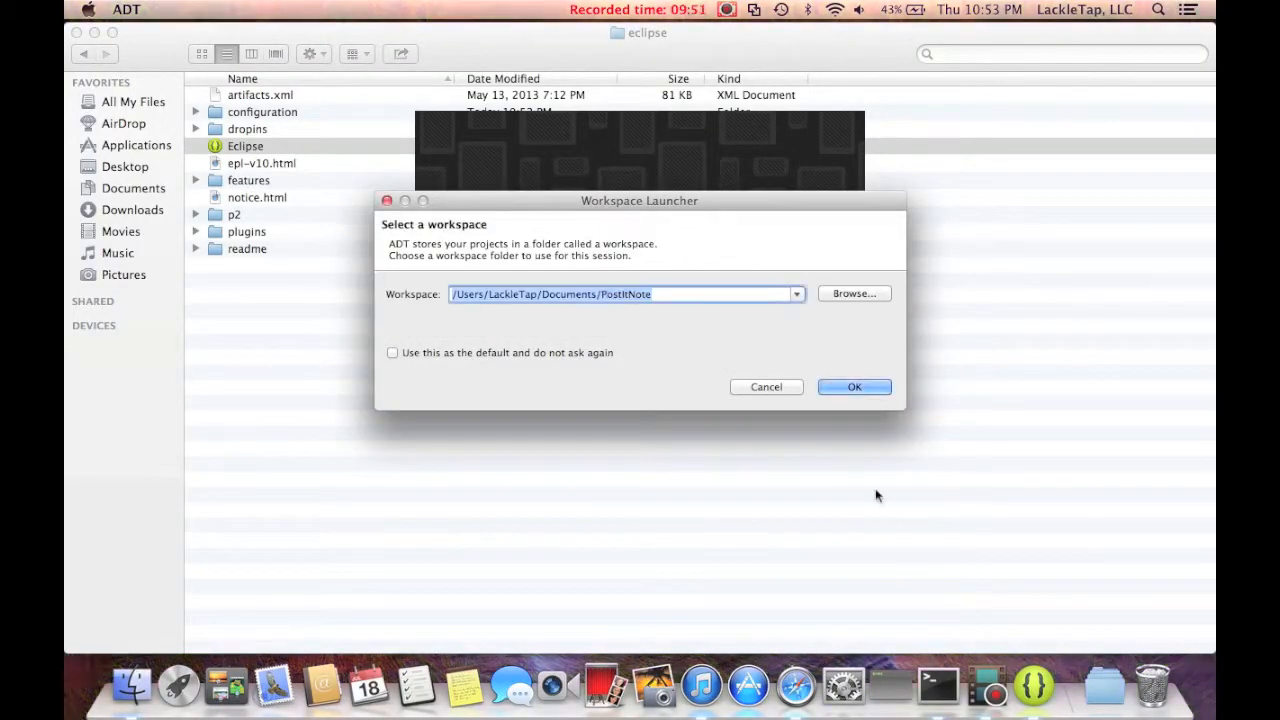
left_click(878, 391)
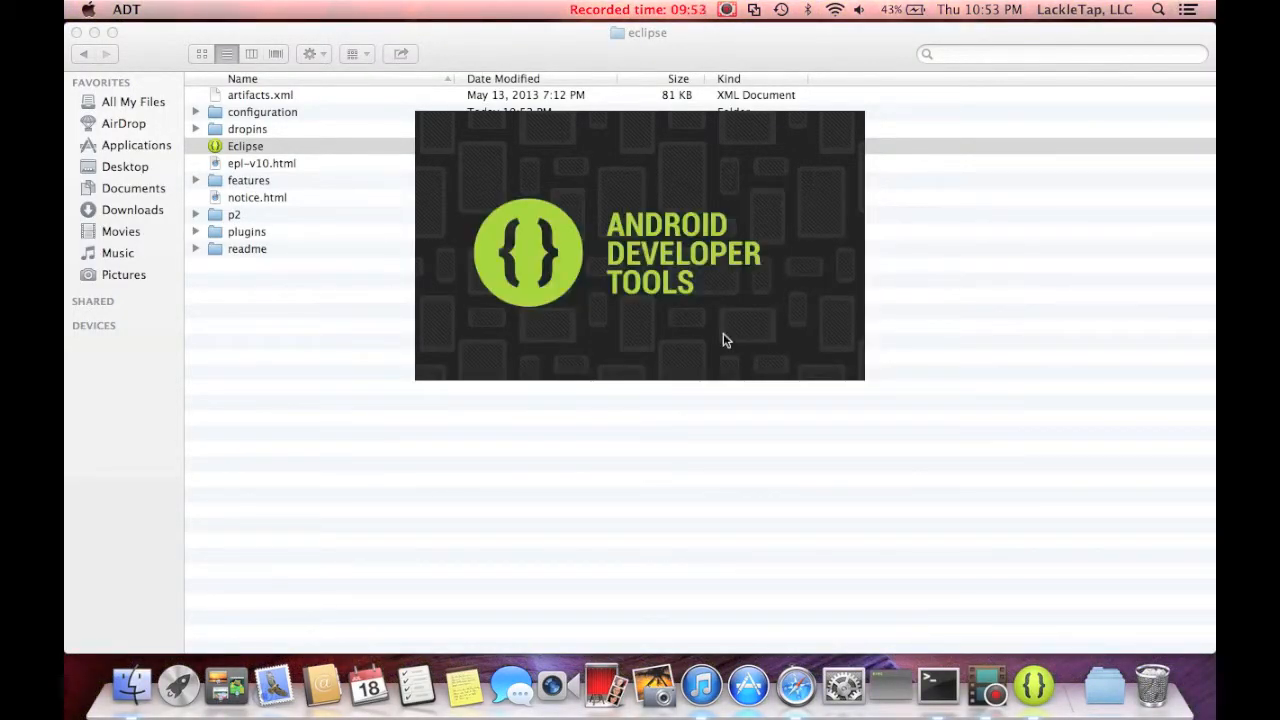